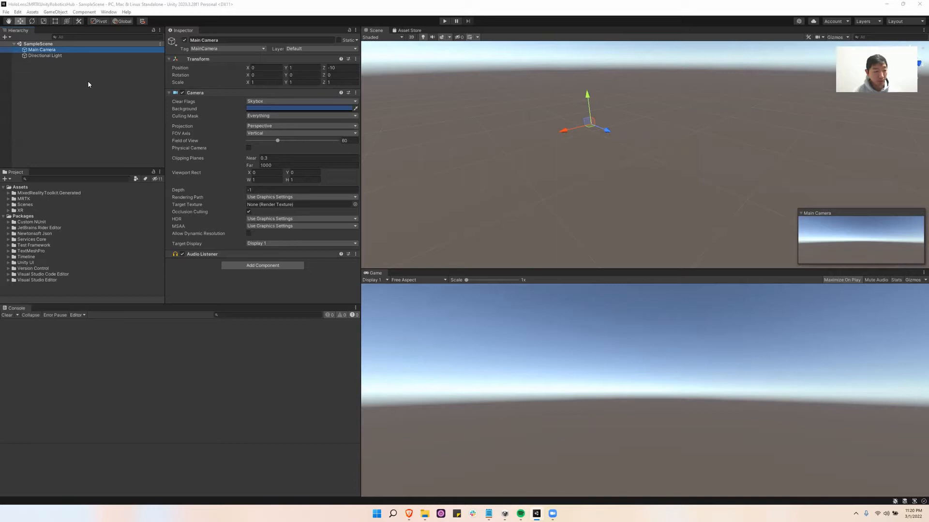
Step: Review the Unity-Robotics-Hub repository, the Mixed Reality Toolkit v2.7.3 release page and the Mixed Reality Feature Tool download documentation in the browser
click(411, 512)
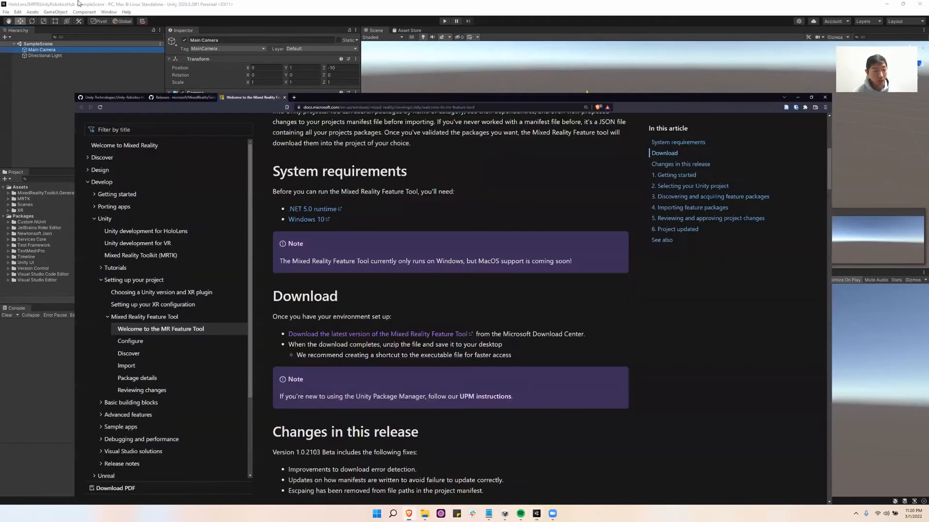
click(63, 5)
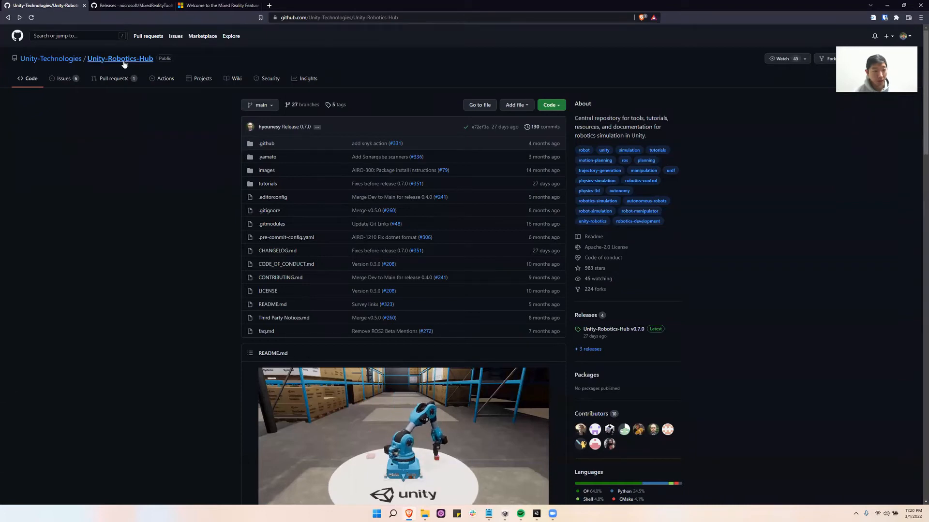
click(127, 5)
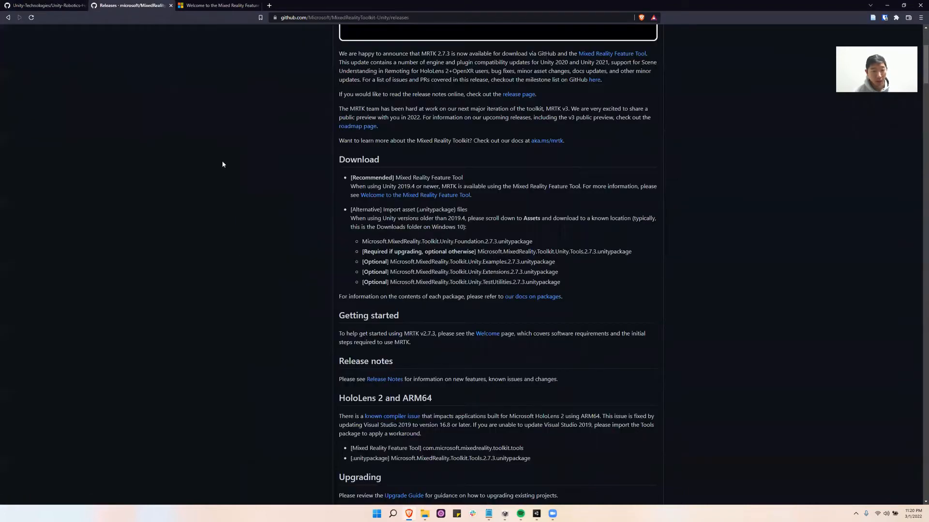
scroll(332, 143, up, 4)
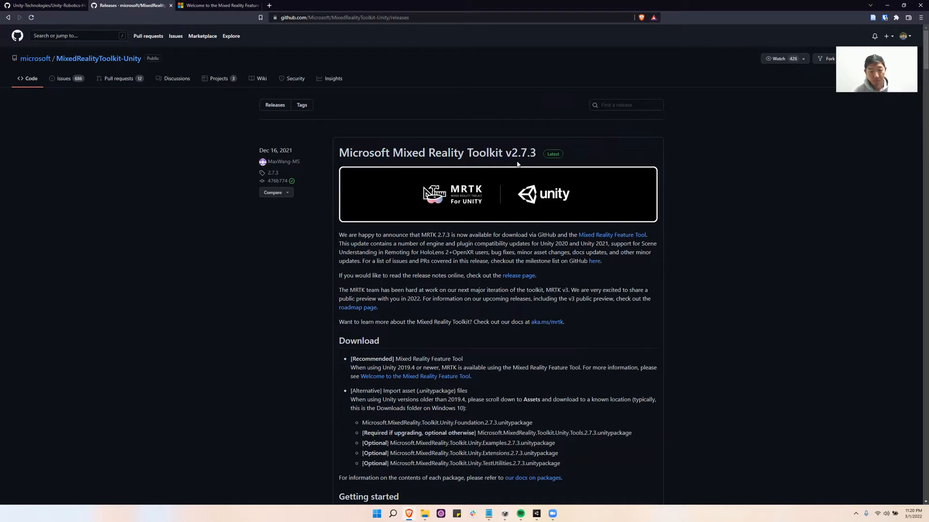
scroll(517, 165, down, 3)
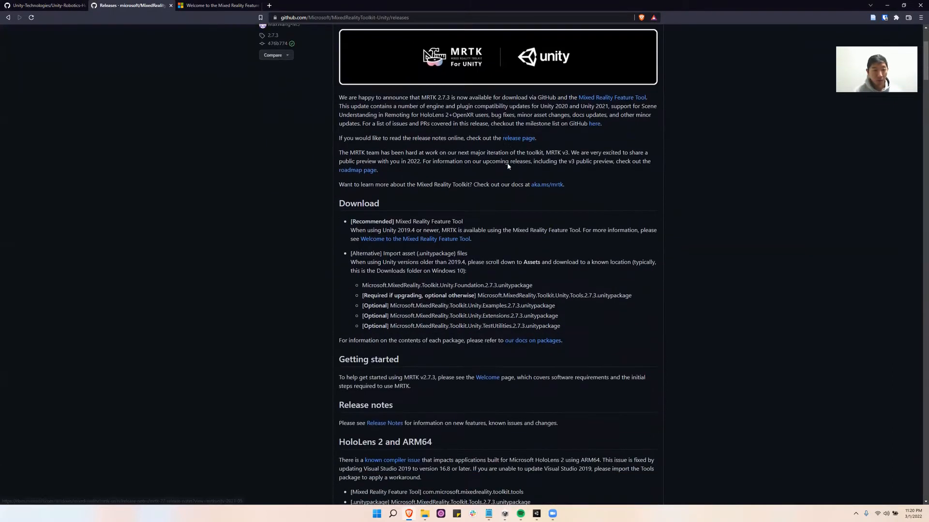
click(380, 232)
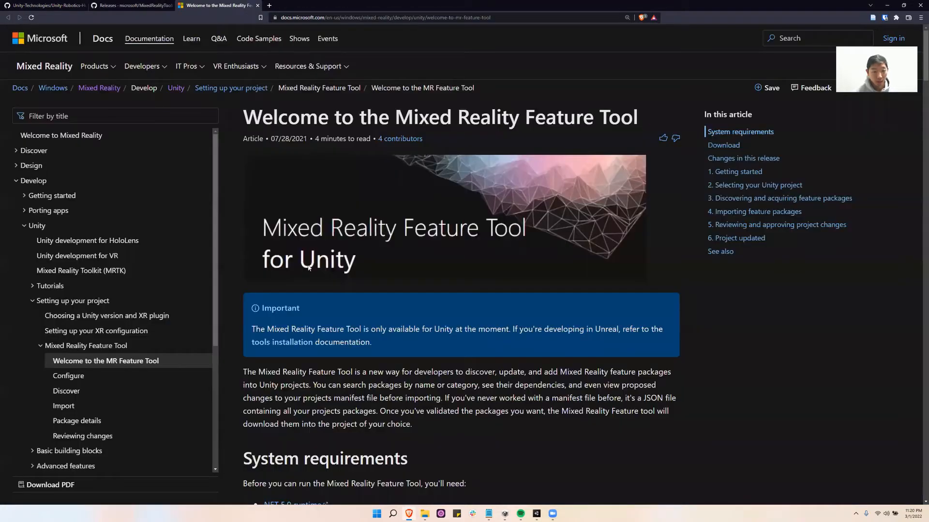
scroll(308, 268, down, 7)
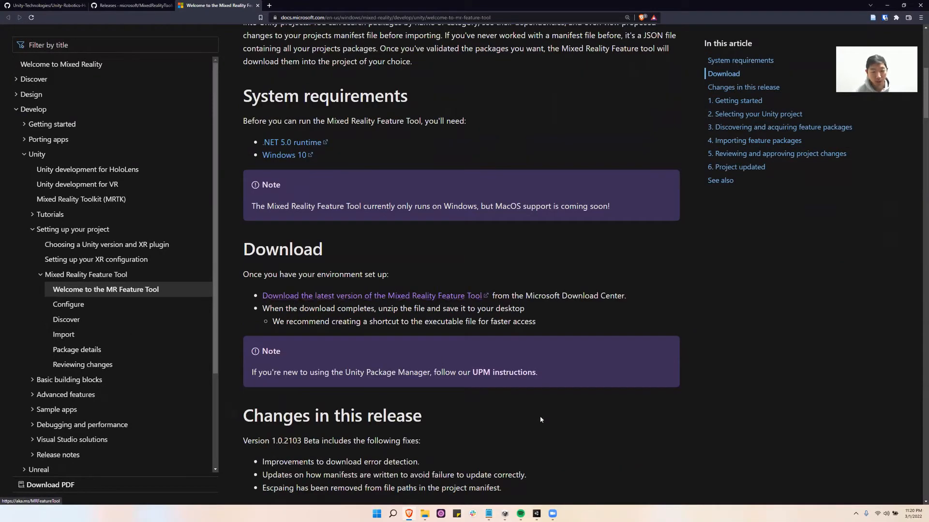
Step: Leave the browser, launch the Microsoft Mixed Reality Feature Tool from the desktop and start it
click(887, 5)
drag(817, 3, 776, 56)
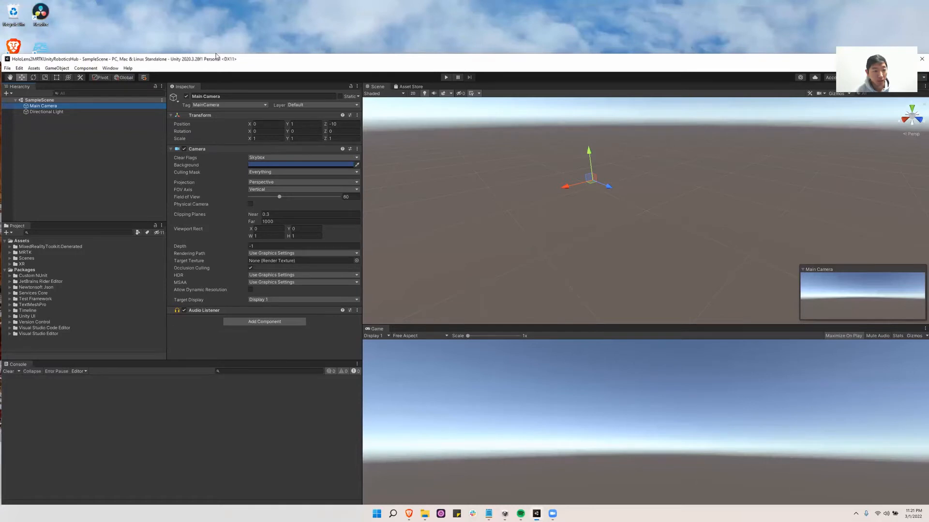
drag(216, 56, 209, 3)
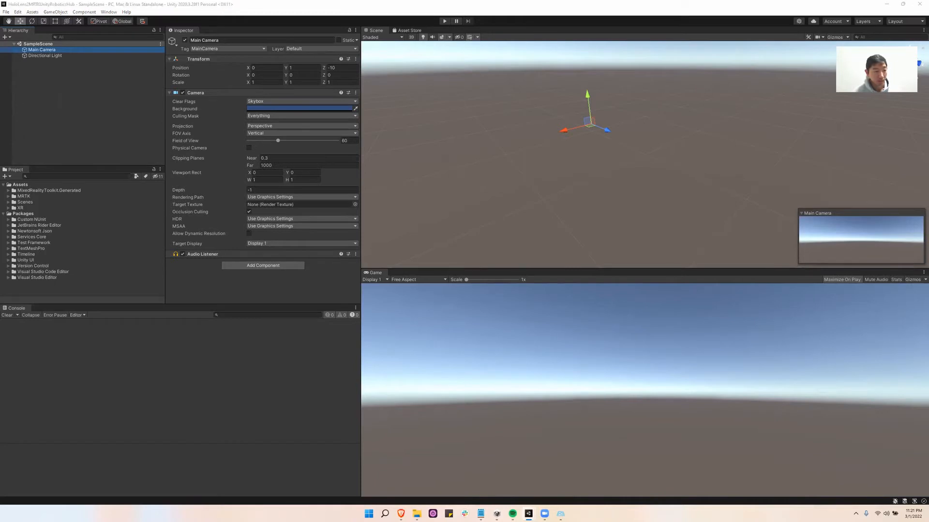
click(495, 258)
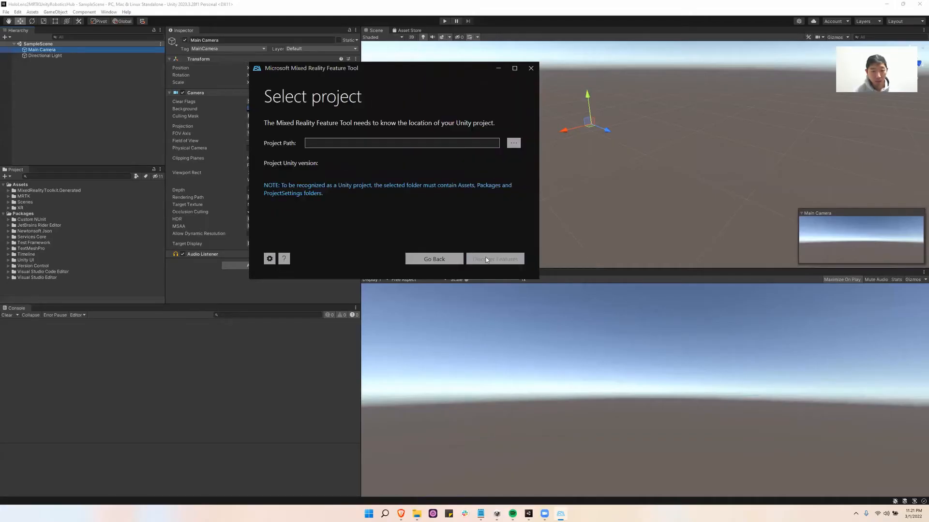
Step: Set the project path to D:\UnityProjects\HoloLens2MRTKUnityRoboticsHub and discover the features offered for that project
click(513, 142)
click(380, 83)
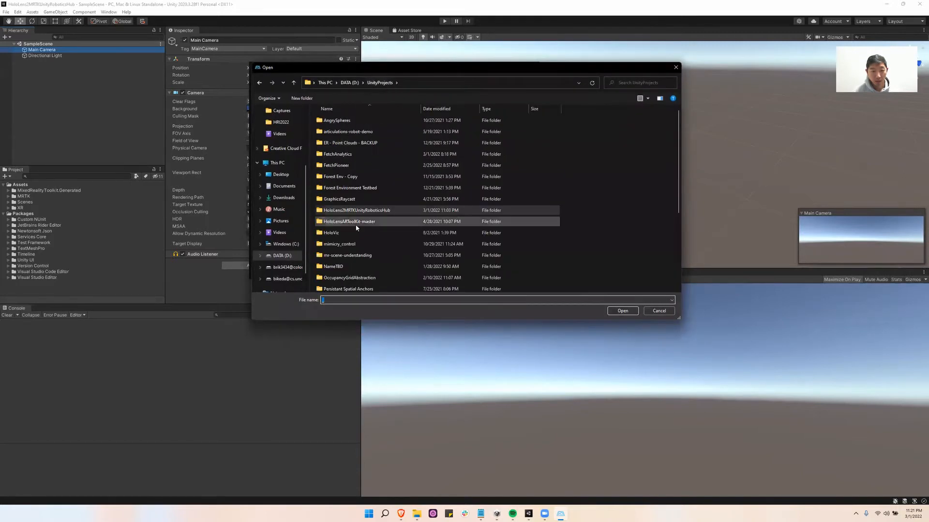
double_click(346, 213)
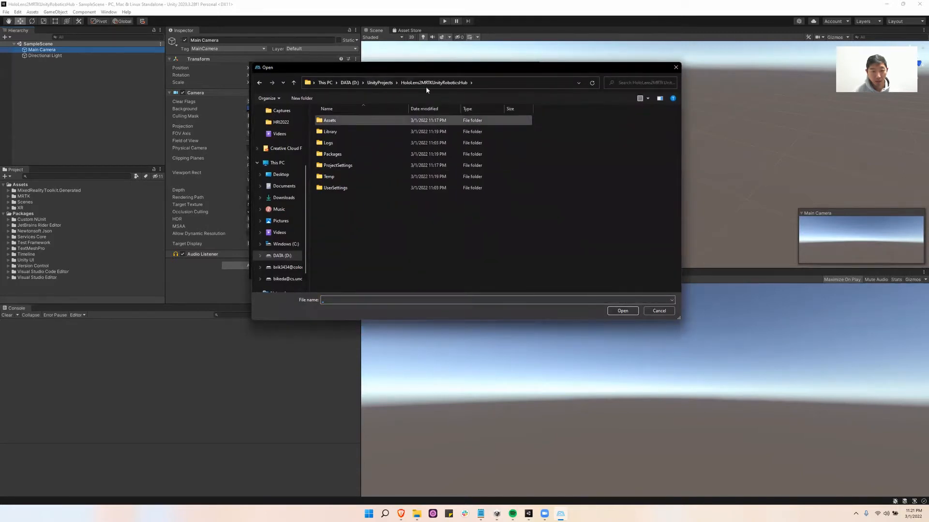
click(622, 311)
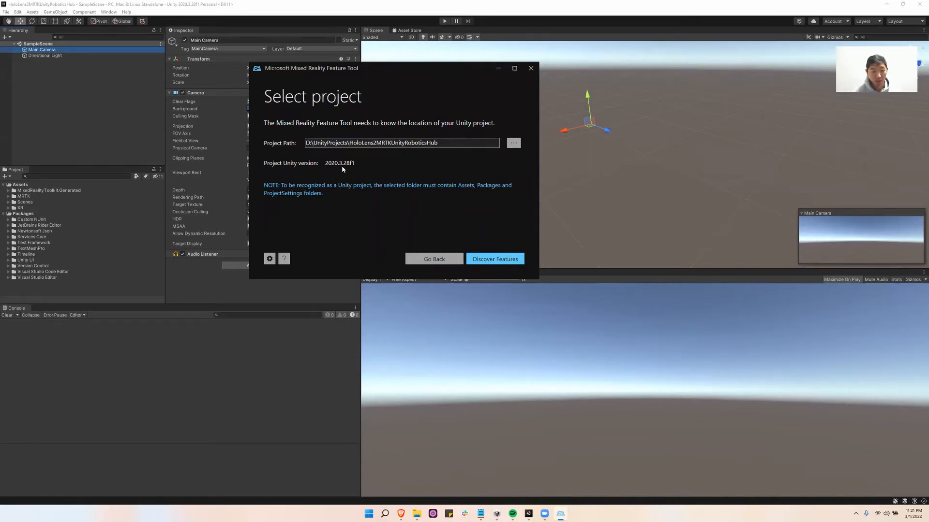
click(488, 258)
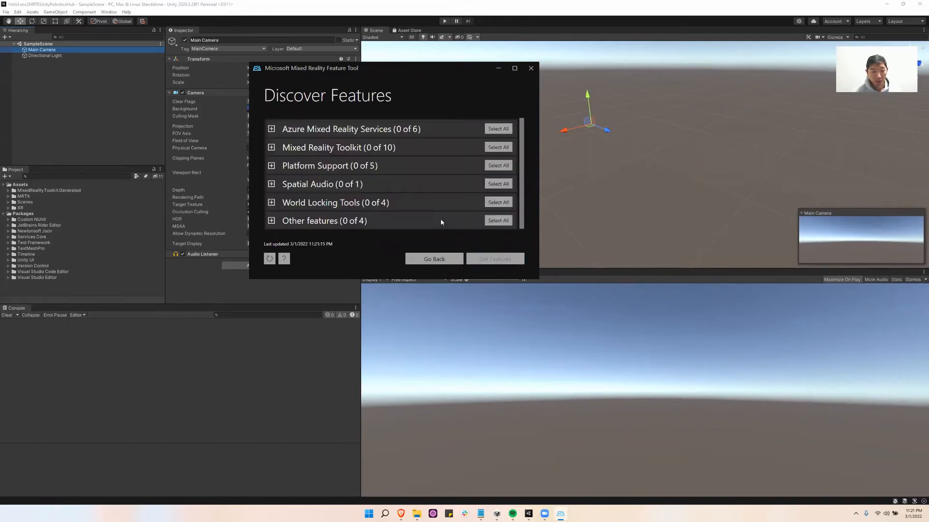
Step: Select Mixed Reality OpenXR Plugin 1.3.1 from the Platform Support features
click(272, 166)
scroll(308, 169, down, 1)
click(313, 179)
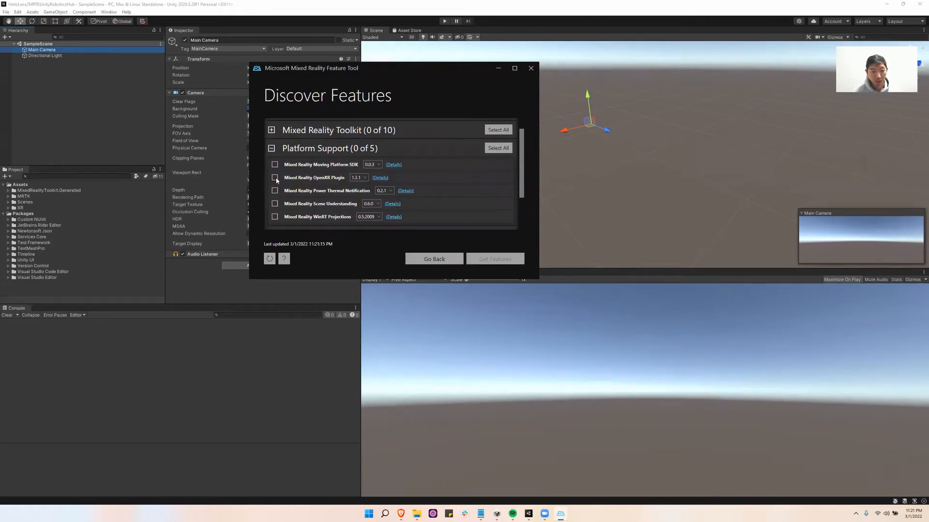
click(271, 148)
Step: Select the Mixed Reality Toolkit Examples, Extensions, Foundation and Standard Assets packages, all at version 2.7.3
click(272, 147)
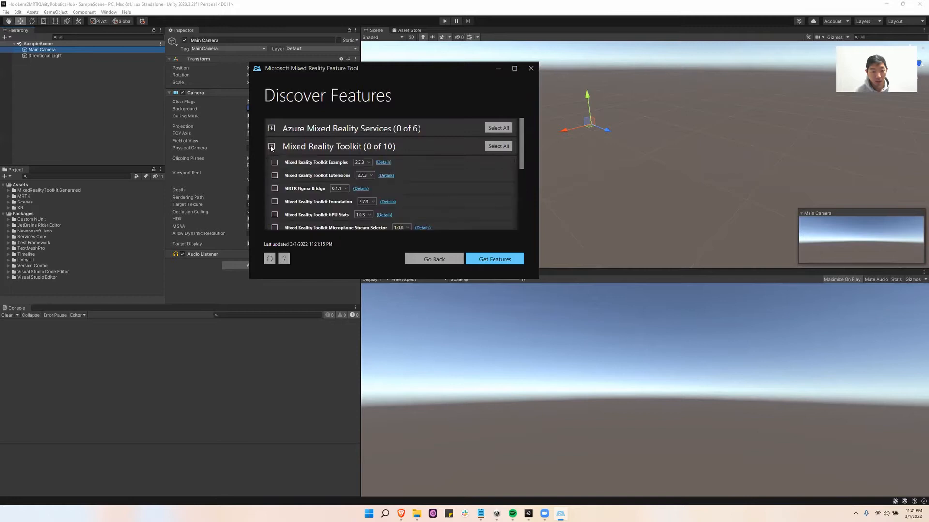
scroll(306, 158, down, 1)
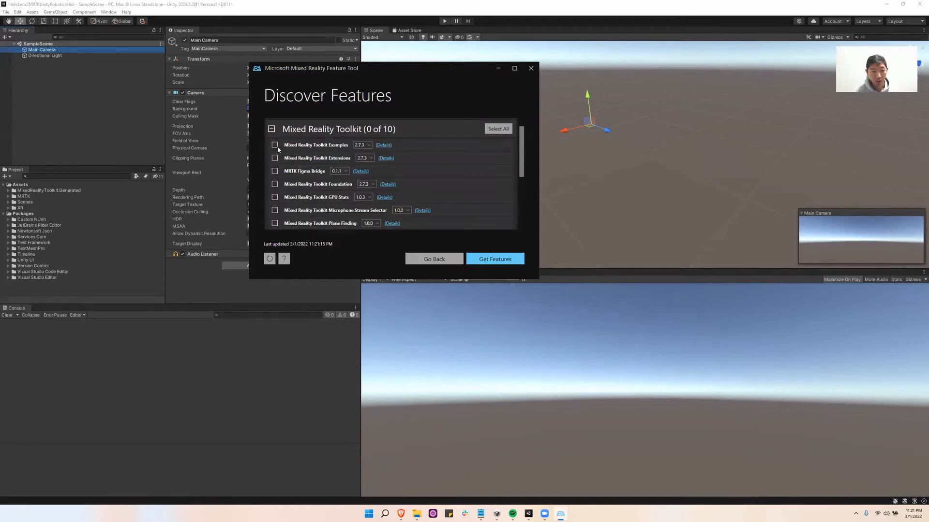
click(276, 146)
click(276, 159)
click(275, 185)
scroll(280, 186, down, 1)
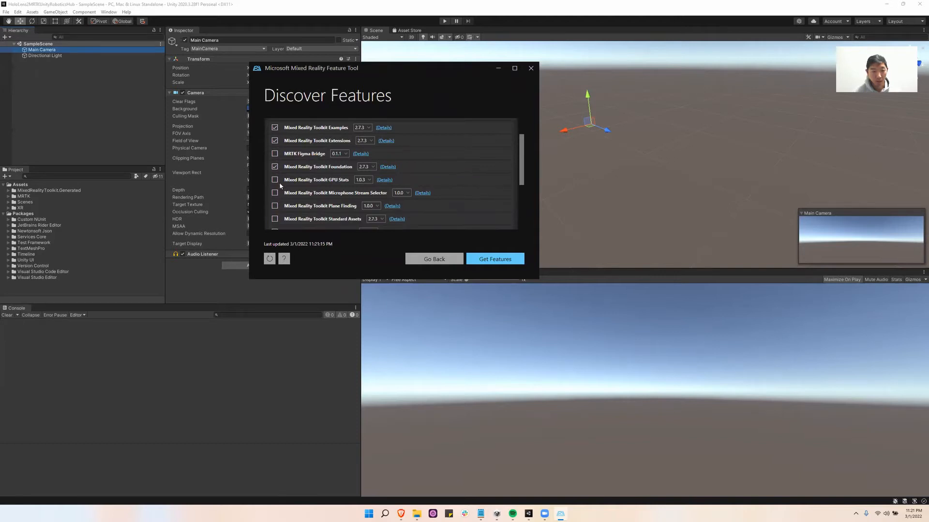
scroll(279, 184, down, 1)
click(275, 201)
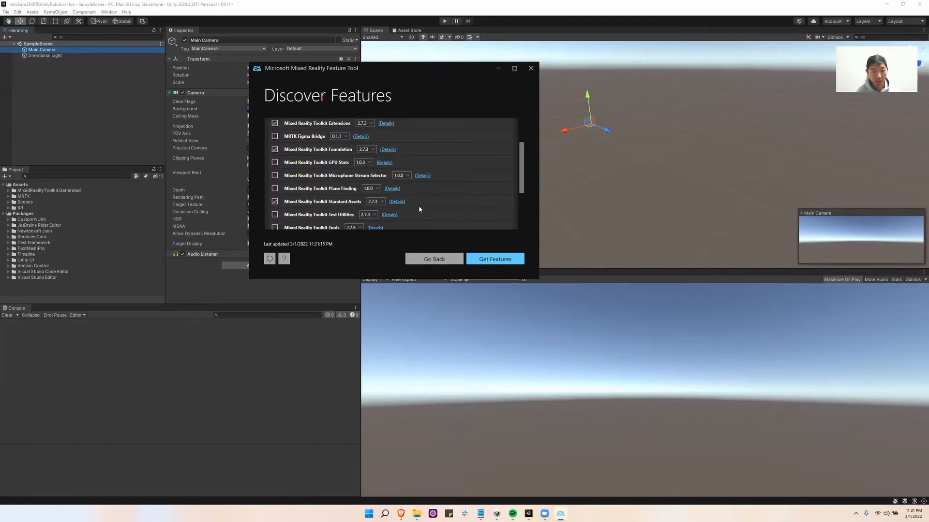
scroll(335, 176, down, 1)
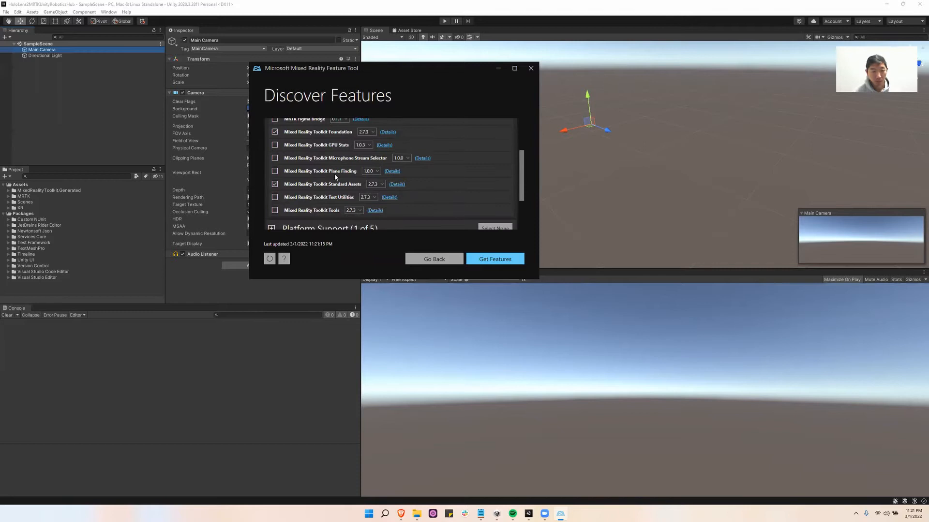
Step: Get and validate the selected features, import them, approve the manifest changes and close the feature tool
click(498, 260)
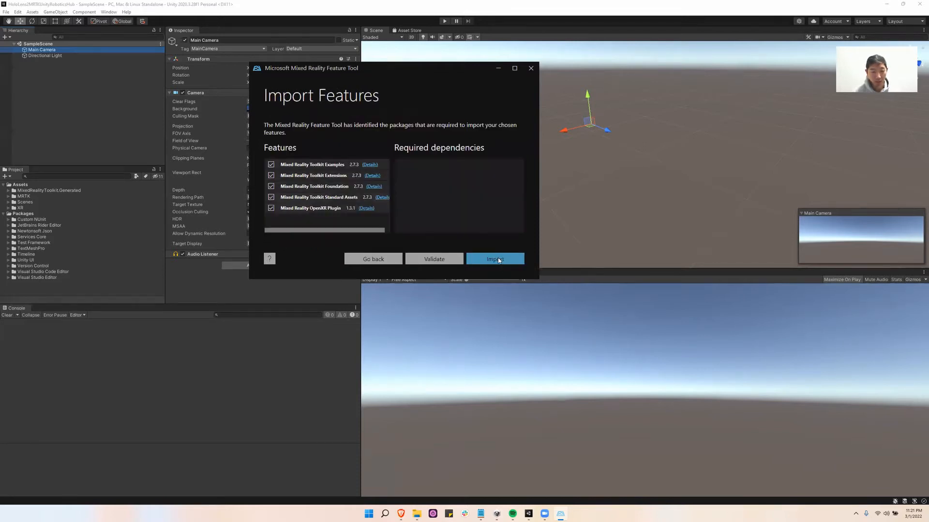
click(427, 263)
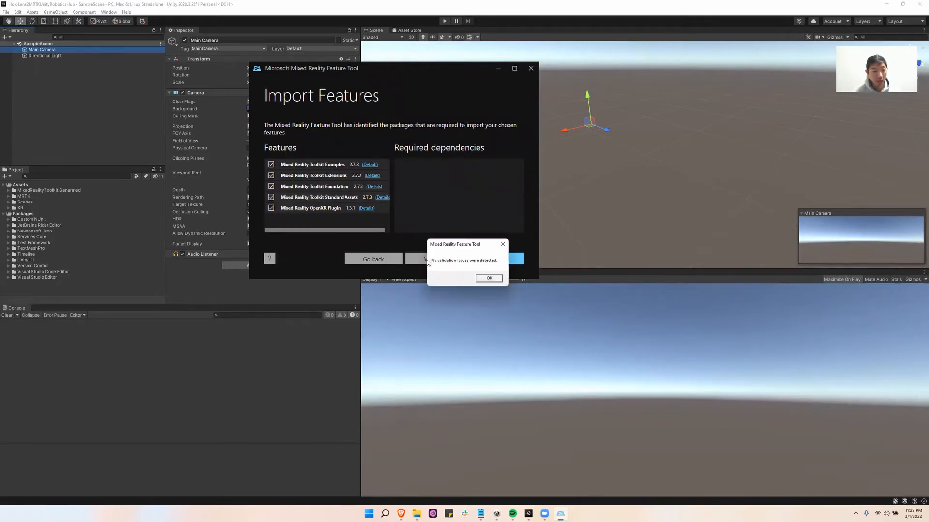
click(486, 278)
click(493, 259)
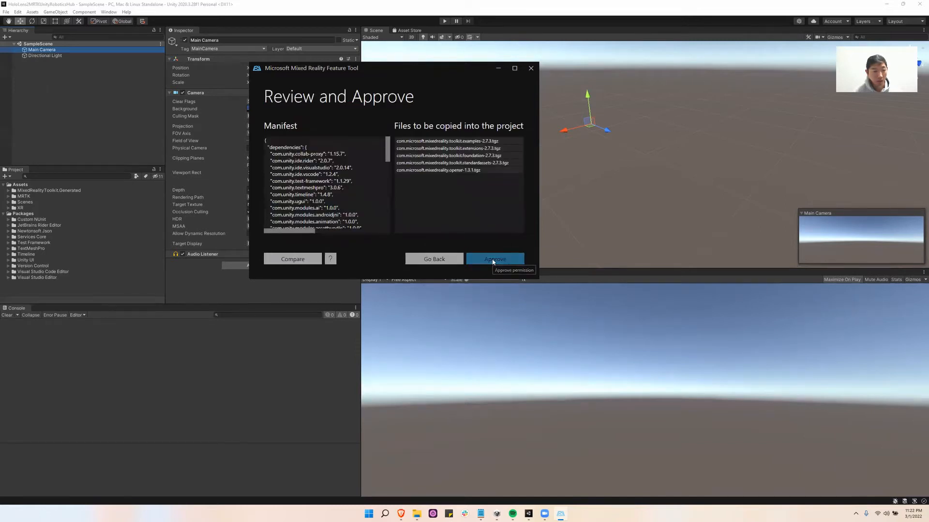
click(493, 260)
click(481, 260)
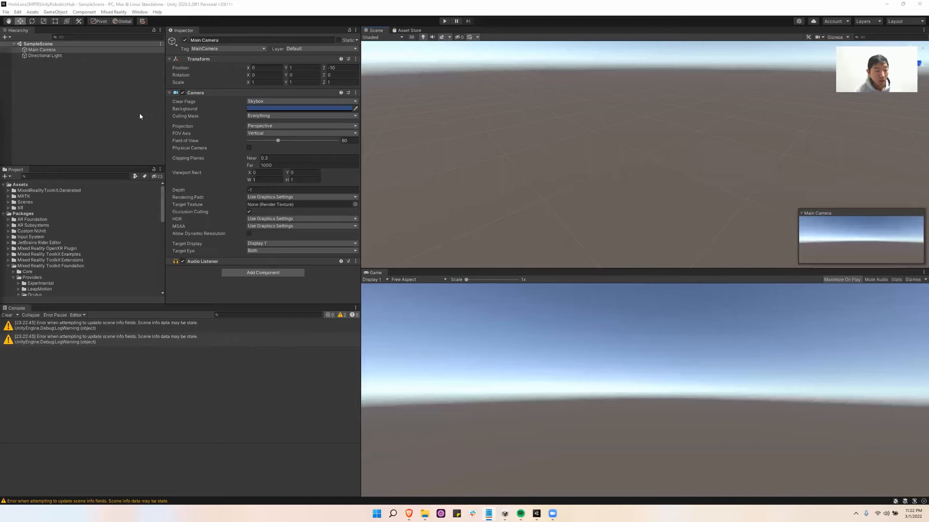
Step: Apply the Mixed Reality recommended project settings for HoloLens 2 in the Unity project
click(114, 119)
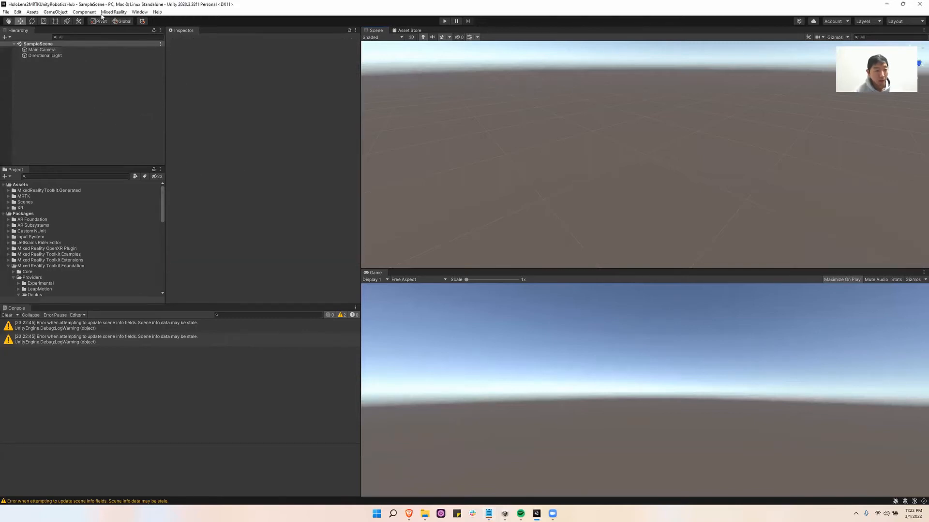
click(112, 12)
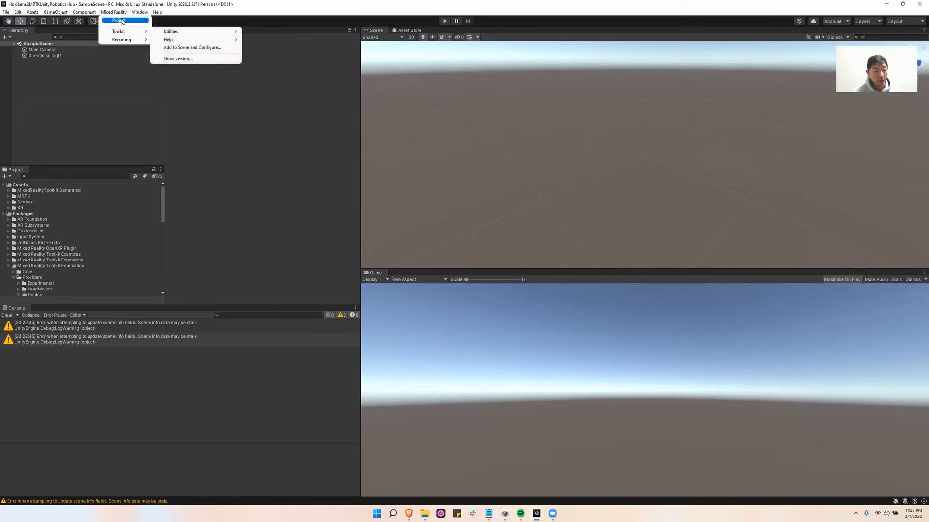
mouse_move(121, 21)
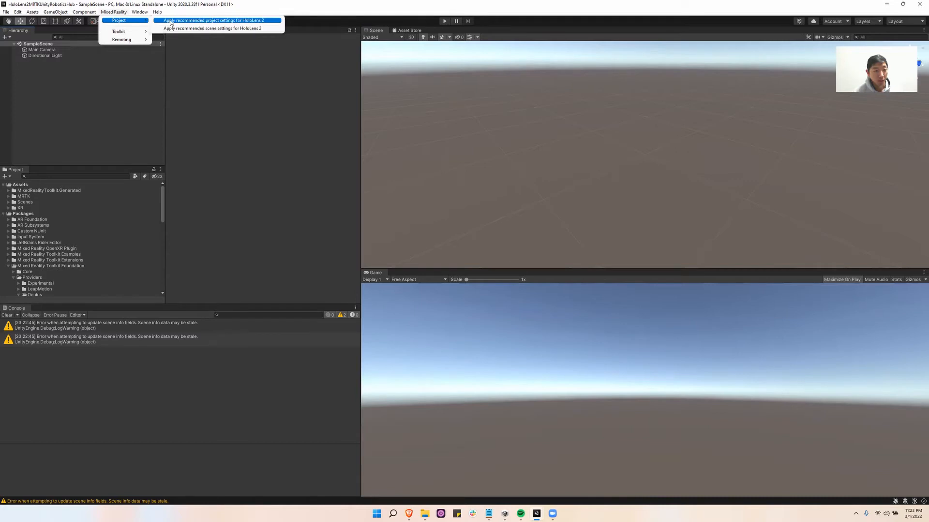
click(173, 22)
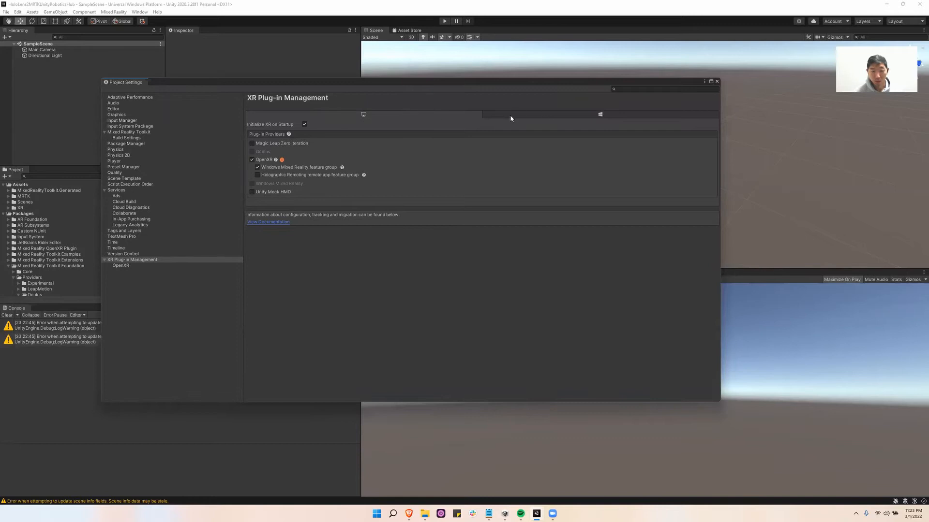
Step: Fix all OpenXR project validation issues for the Universal Windows Platform under XR Plug-in Management and accept the editor restart
click(118, 260)
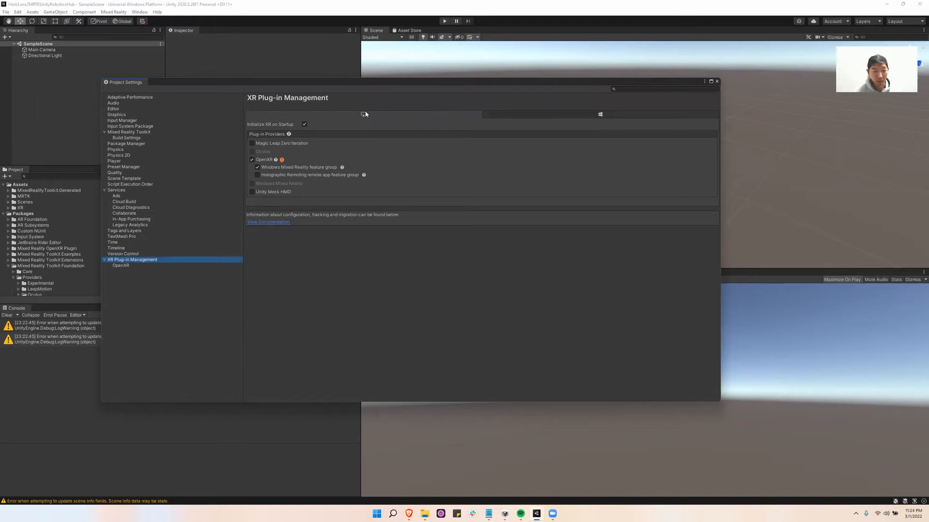
click(567, 113)
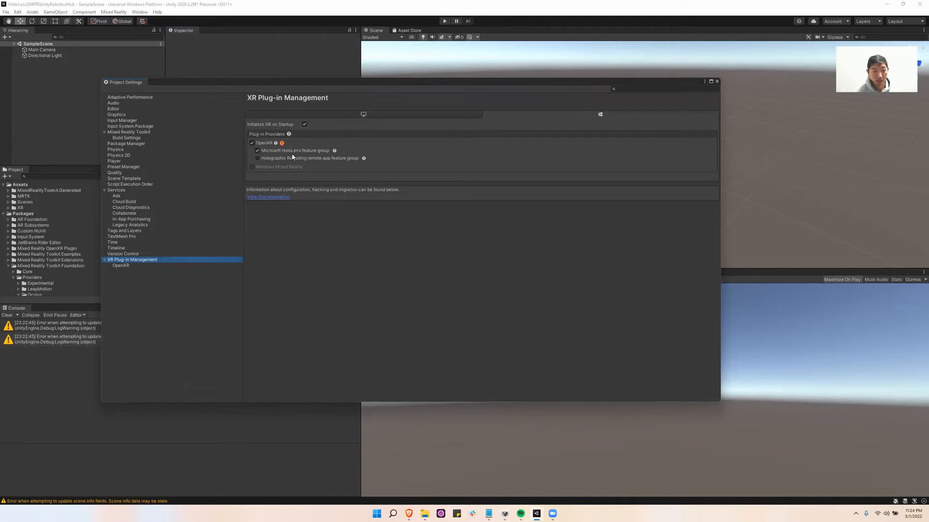
click(282, 143)
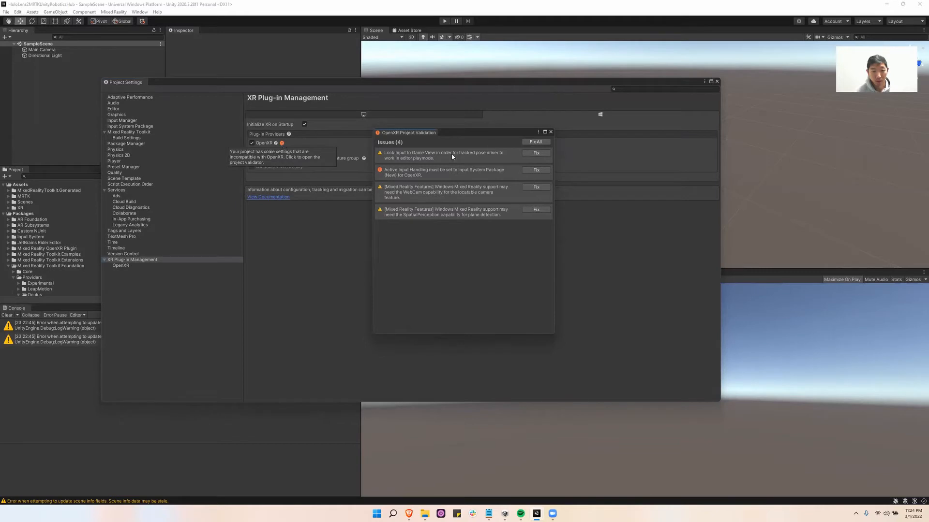
click(528, 142)
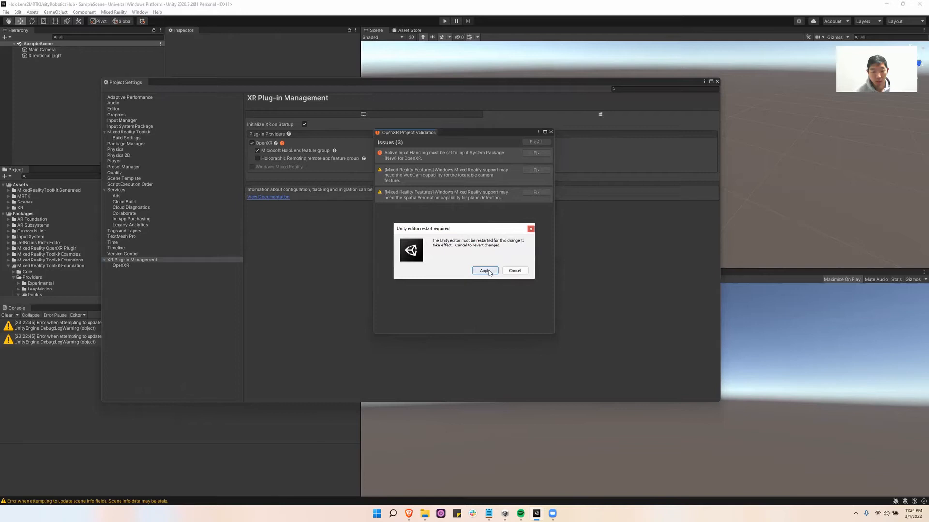
click(485, 271)
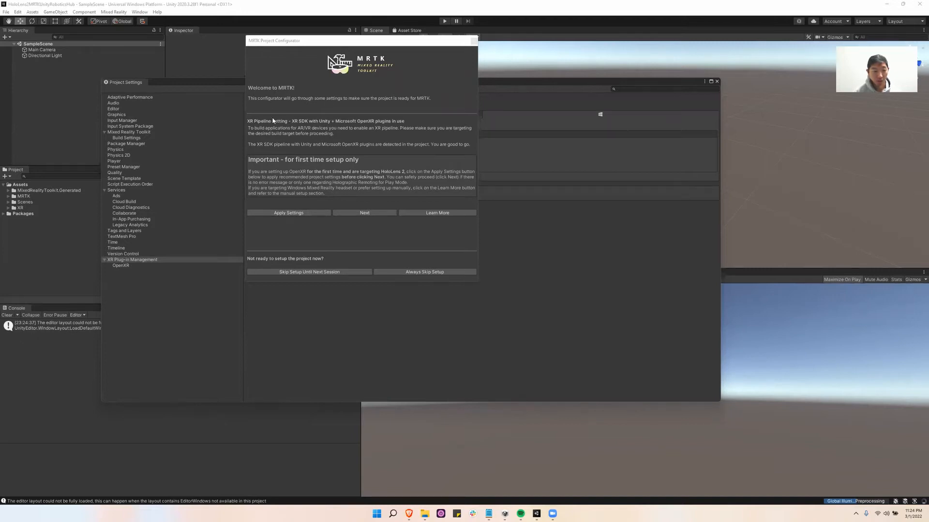
Step: Apply the recommended HoloLens 2 settings and MRTK default settings in the project configurator, and accept the editor restart
click(278, 213)
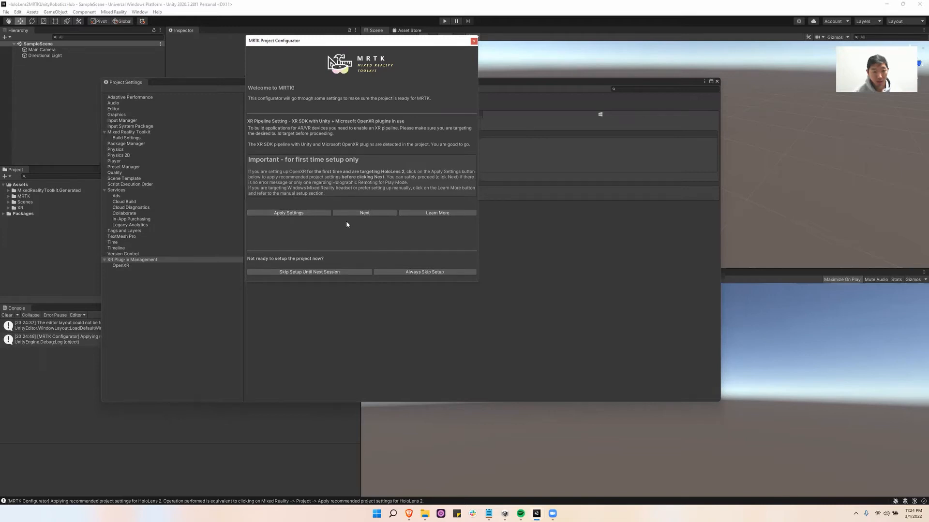
click(361, 213)
scroll(323, 185, down, 1)
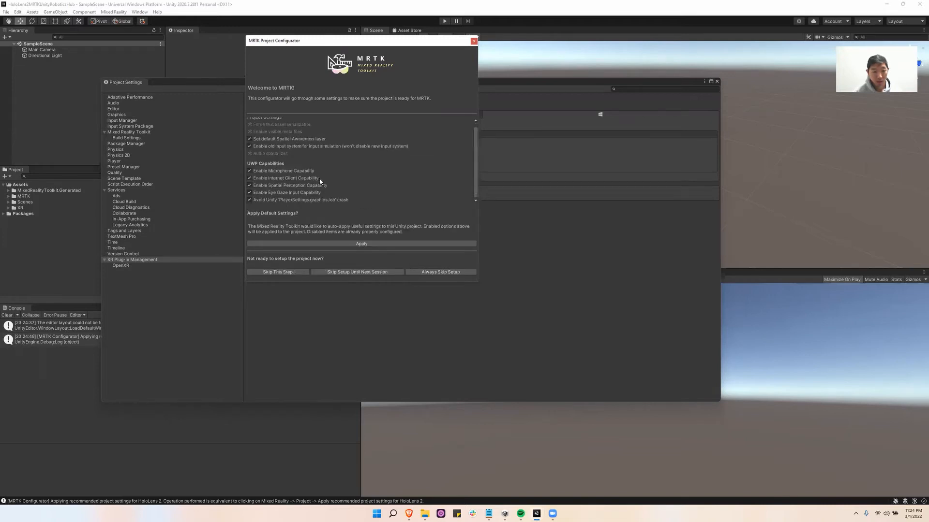
click(337, 244)
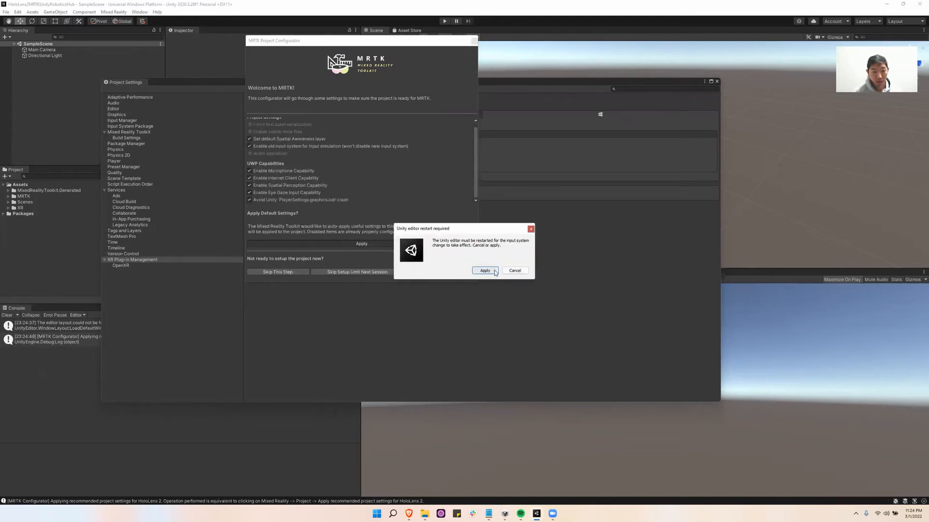
click(485, 271)
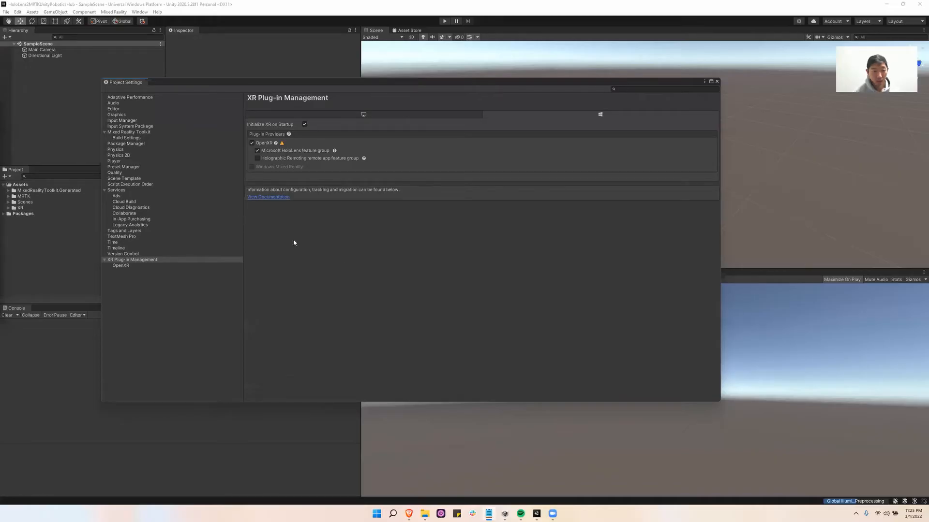
Step: Fix the OpenXR project validation issue about the WebCam capability and close the validation window
click(282, 143)
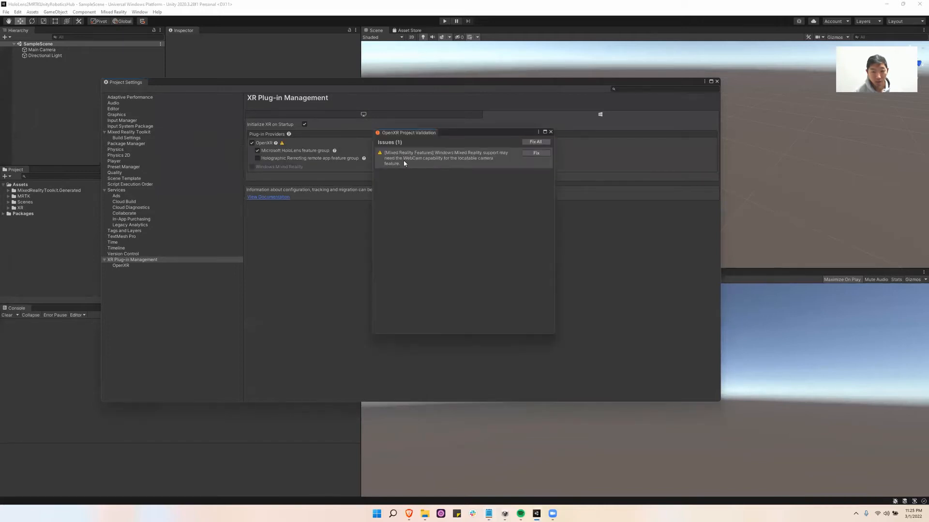
click(542, 154)
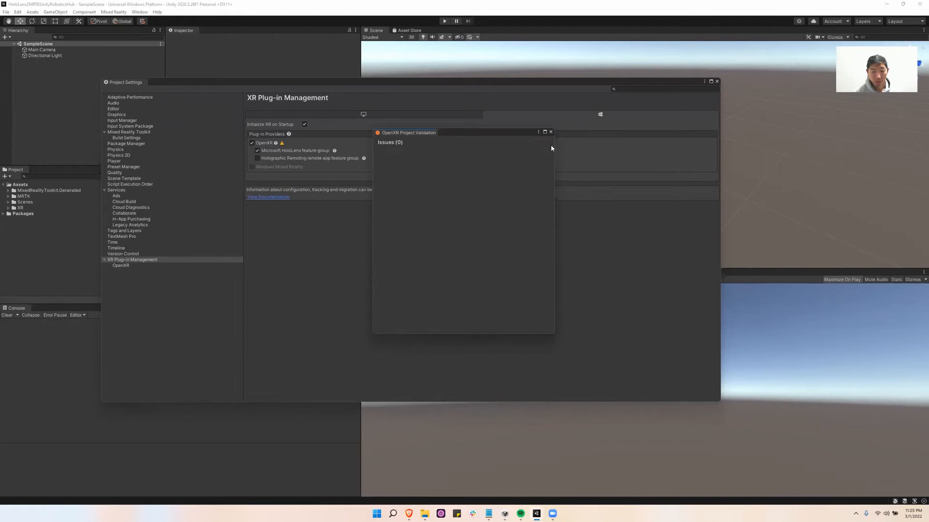
click(551, 132)
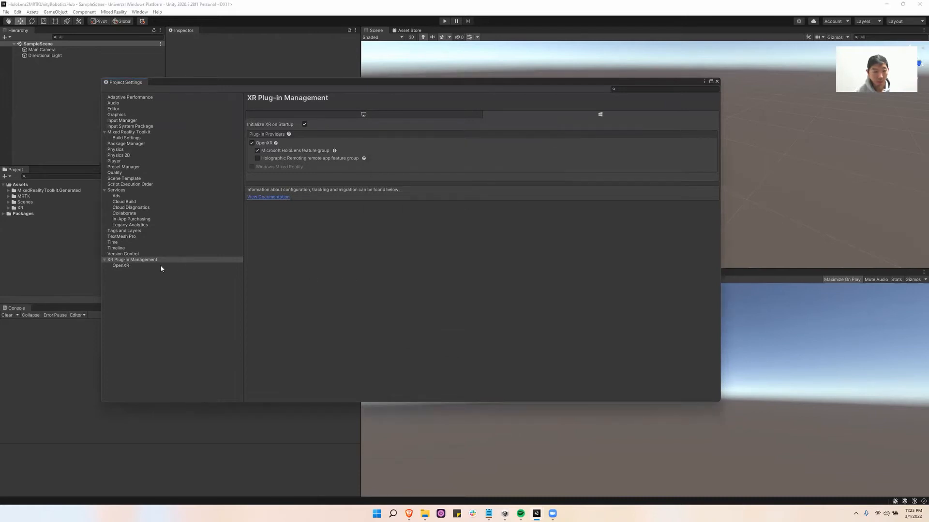
Step: Enable the PrivateNetworkClientServer capability in the Universal Windows Platform publishing settings of the Player
click(118, 266)
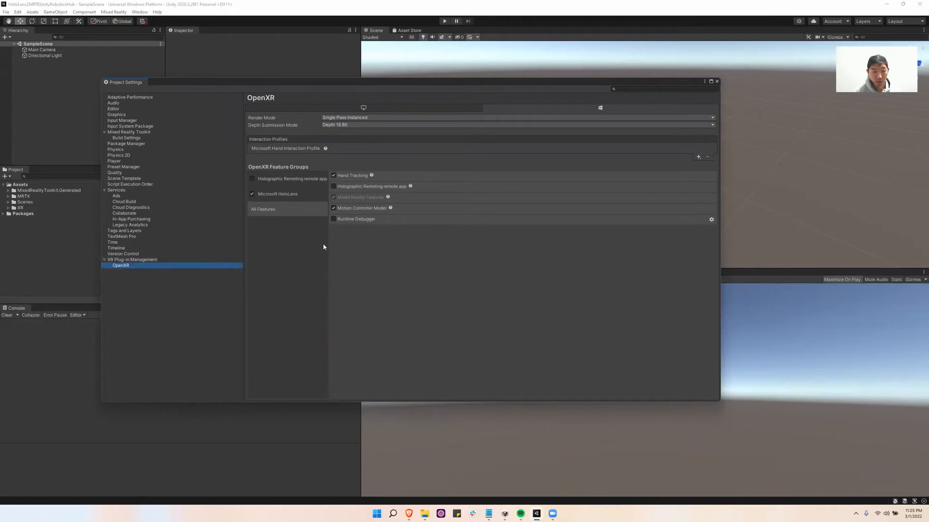
click(123, 163)
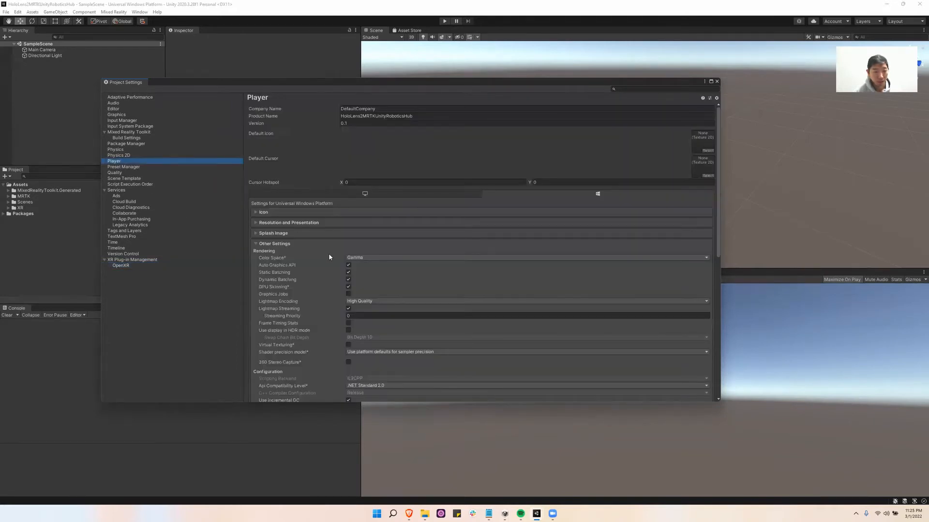
scroll(329, 253, down, 10)
scroll(324, 253, down, 1)
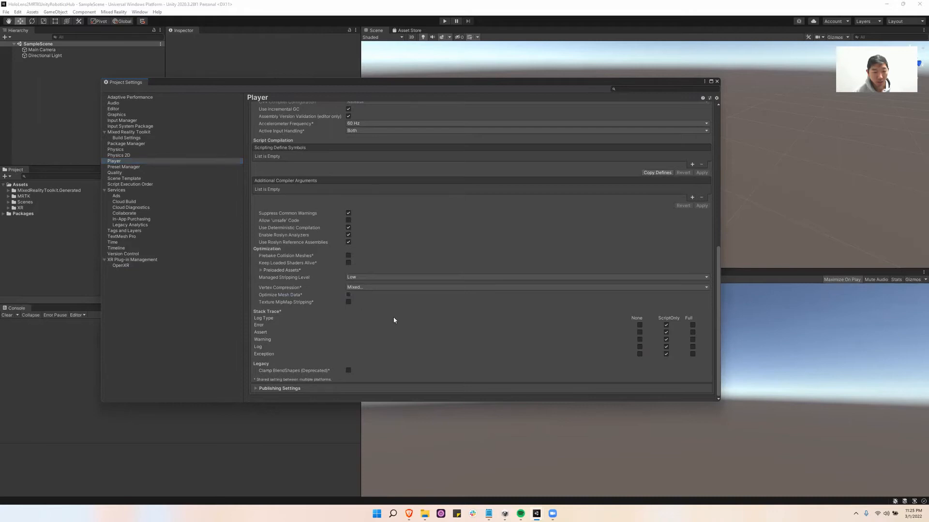
scroll(295, 215, up, 8)
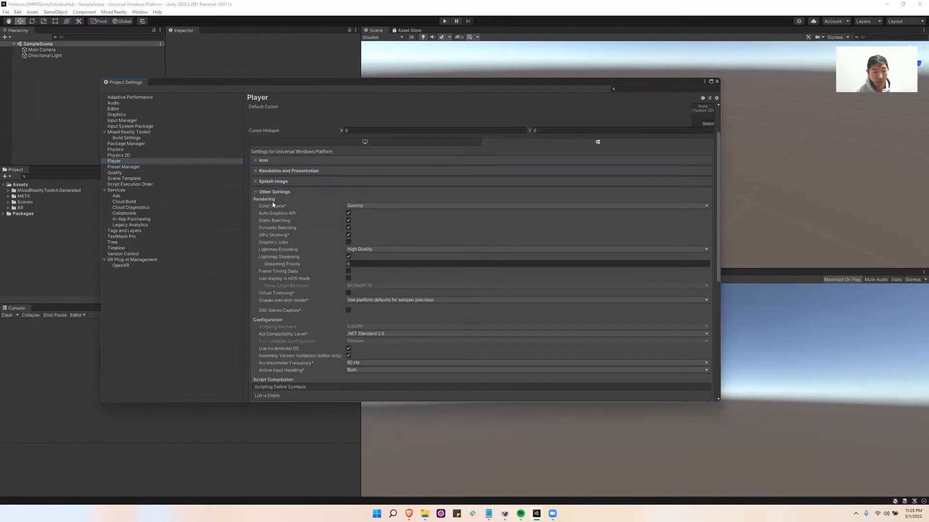
click(256, 193)
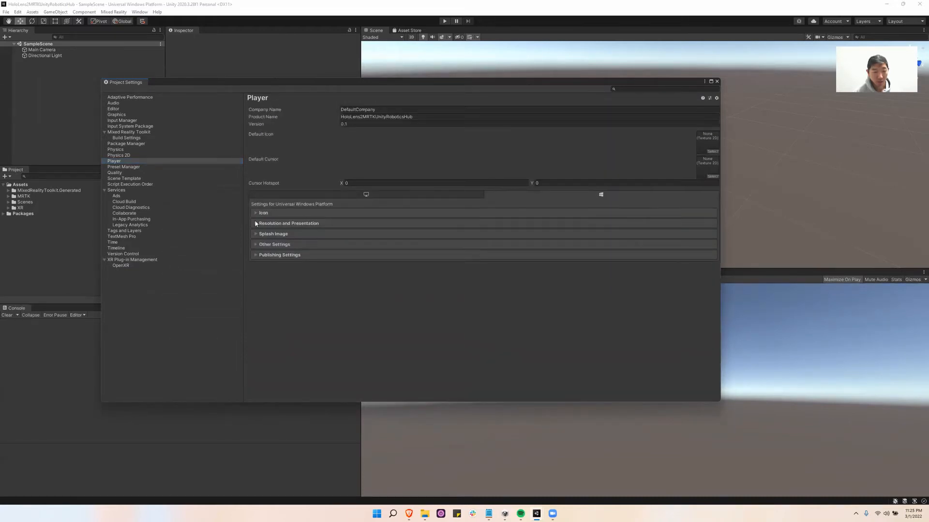
click(256, 255)
scroll(310, 264, down, 9)
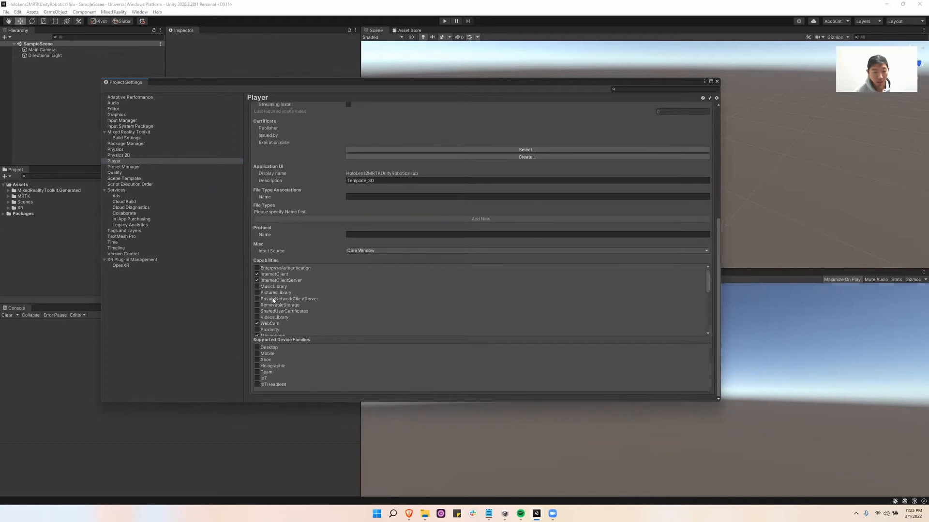
scroll(267, 302, down, 3)
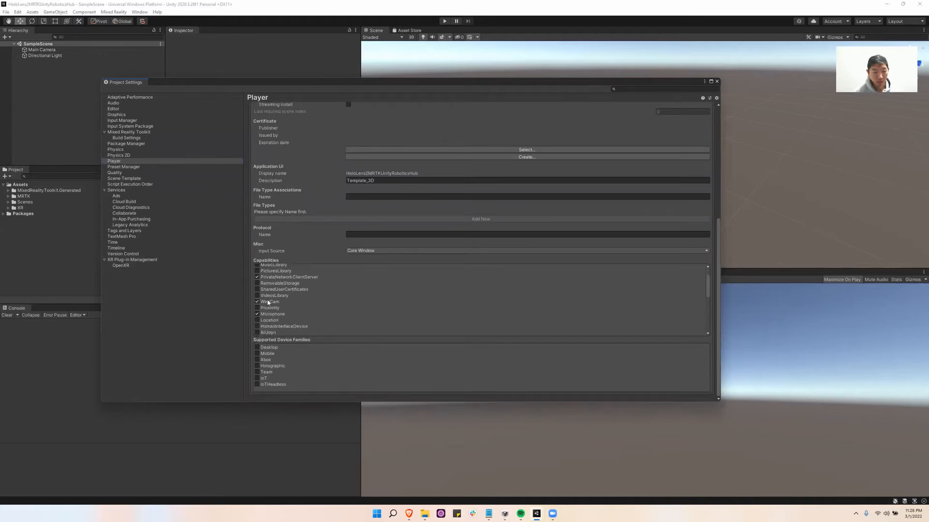
Step: Check the remaining Universal Windows Platform capabilities, such as WebCam, Microphone and SpatialPerception
scroll(312, 293, down, 3)
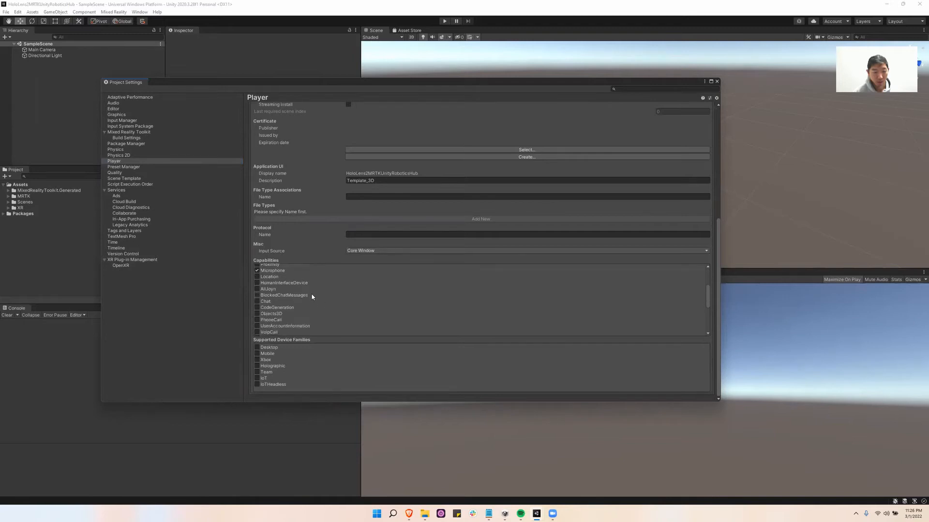
scroll(308, 292, up, 3)
click(257, 280)
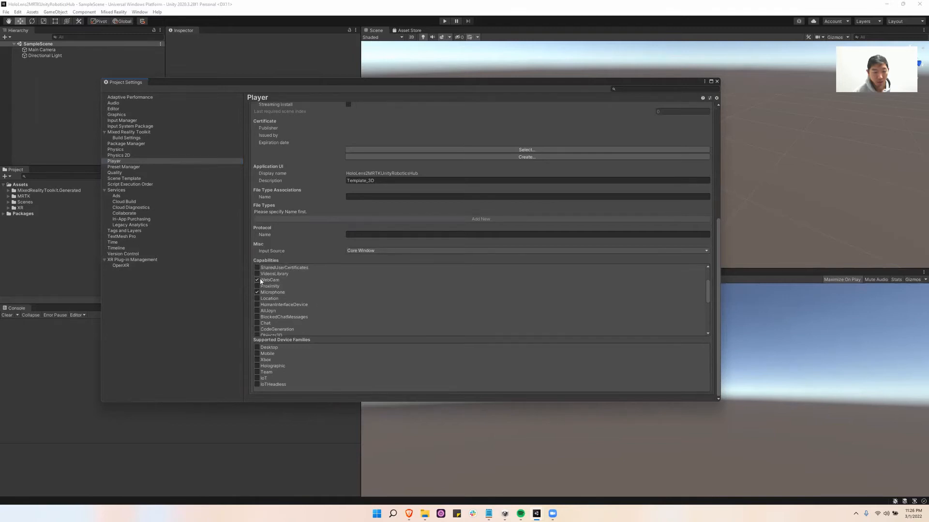
scroll(317, 292, down, 5)
click(315, 291)
scroll(300, 308, up, 2)
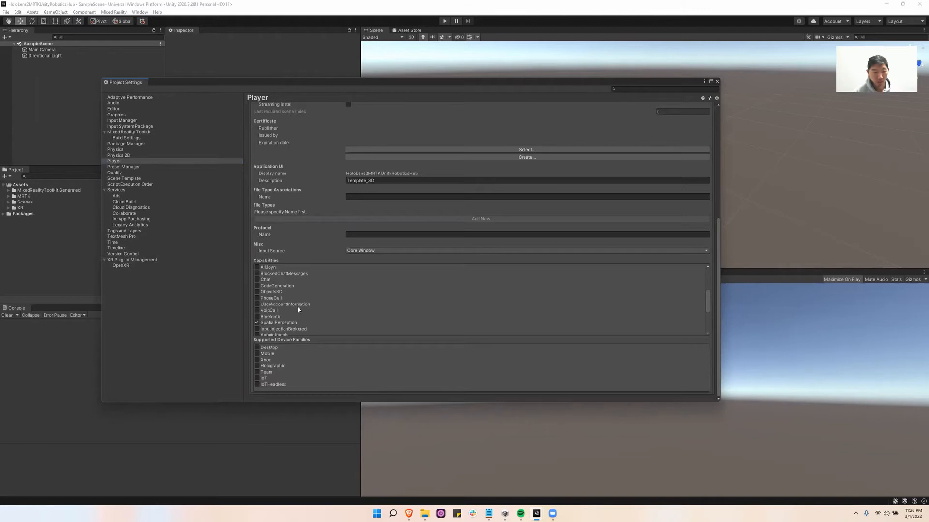
scroll(299, 310, down, 8)
scroll(299, 307, up, 9)
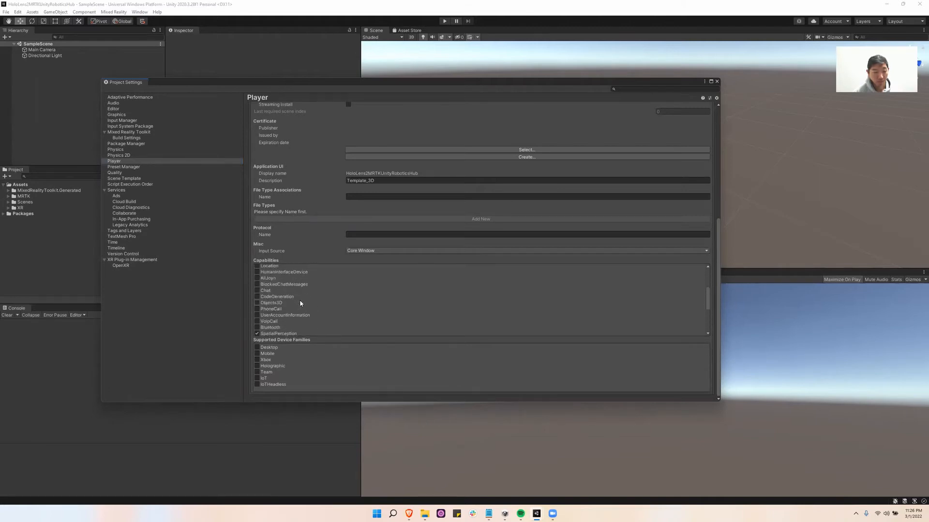
Step: Delete the Ultra, Very High, High and Medium quality levels and close the project settings
click(115, 173)
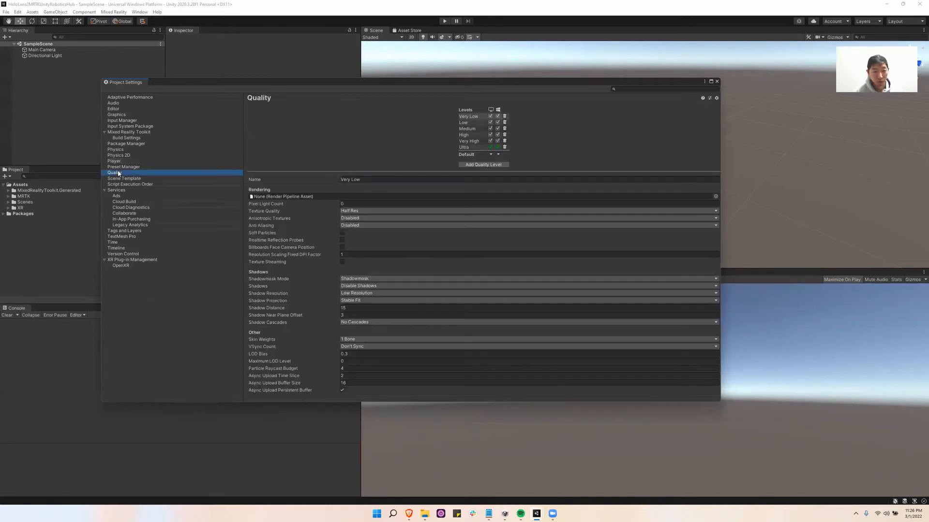
click(504, 147)
click(504, 141)
click(505, 135)
click(504, 129)
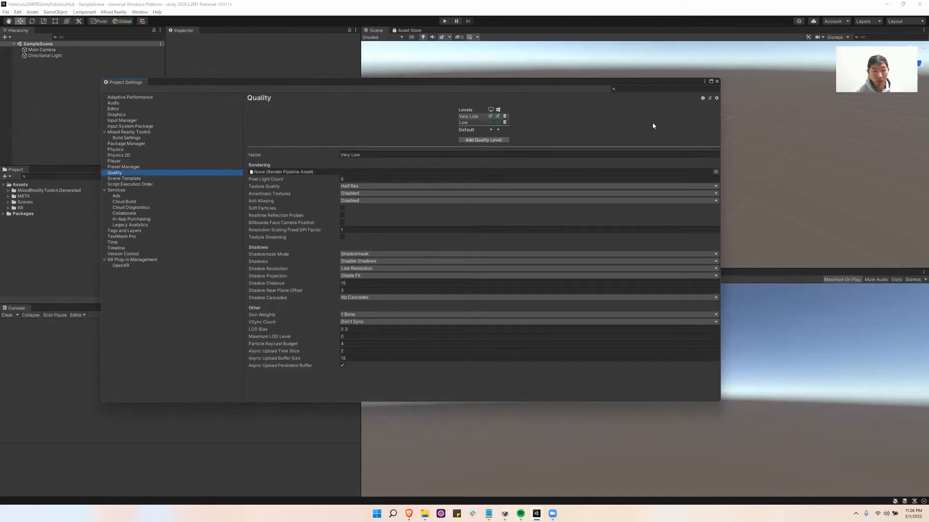
click(717, 82)
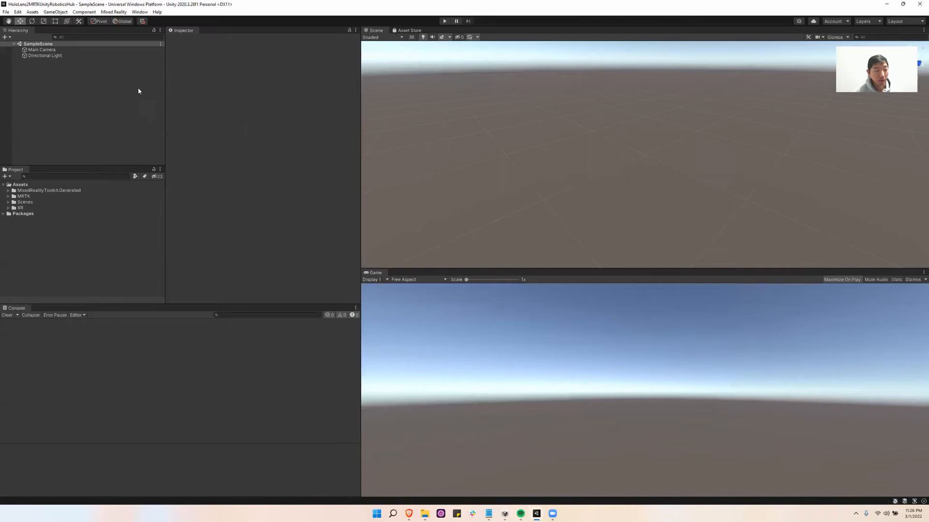
Step: Add the Mixed Reality Toolkit to SampleScene and configure it
click(118, 13)
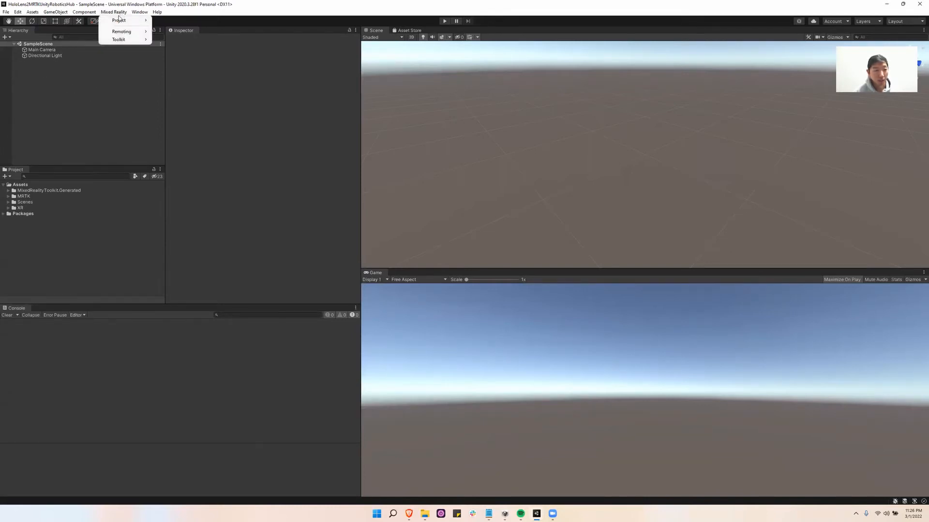
mouse_move(124, 36)
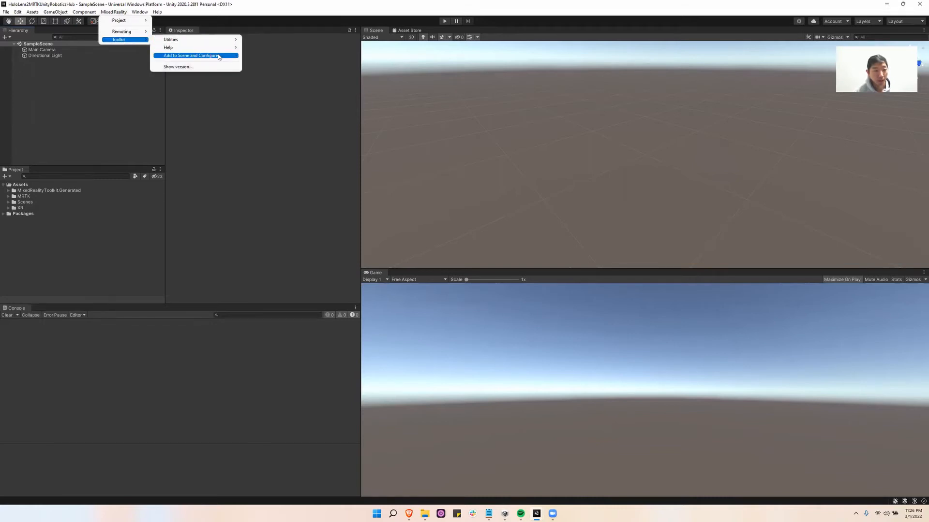
click(219, 56)
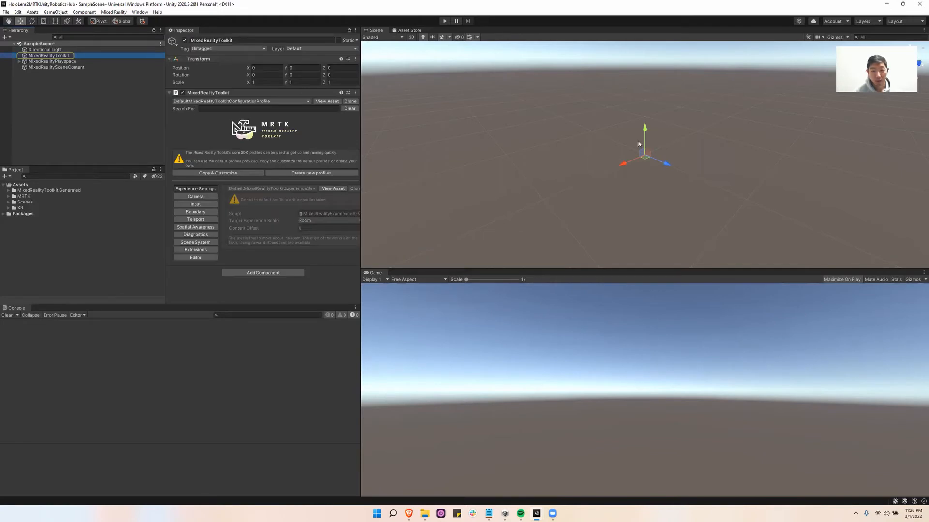
Step: Play the scene, look around with the simulated camera, toggle the MRTK visual profiler and stop play mode
click(444, 21)
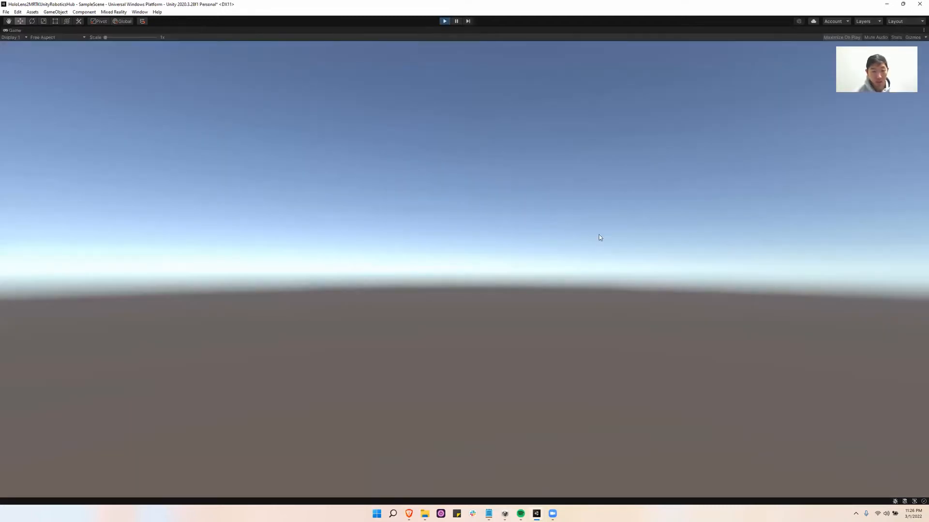
right_drag(598, 235, 304, 287)
right_drag(405, 337, 378, 380)
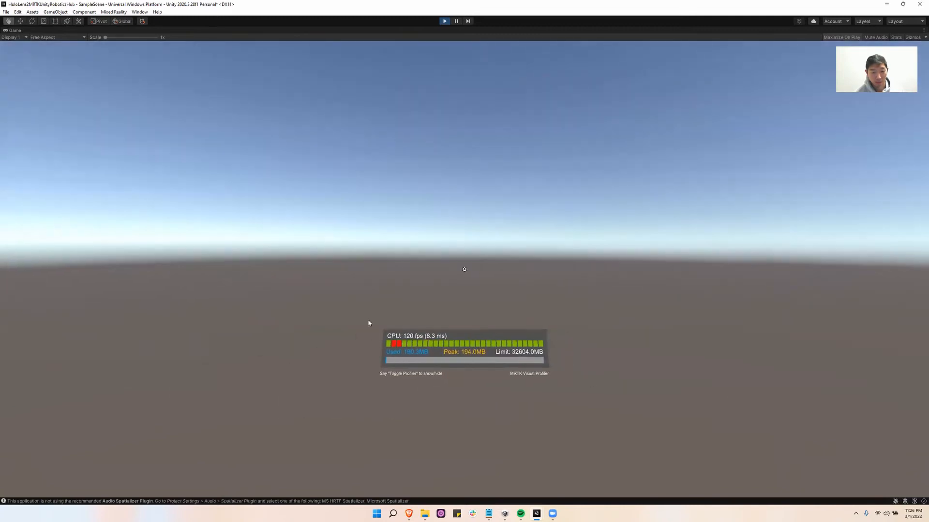
key(9)
right_drag(439, 198, 512, 199)
click(442, 22)
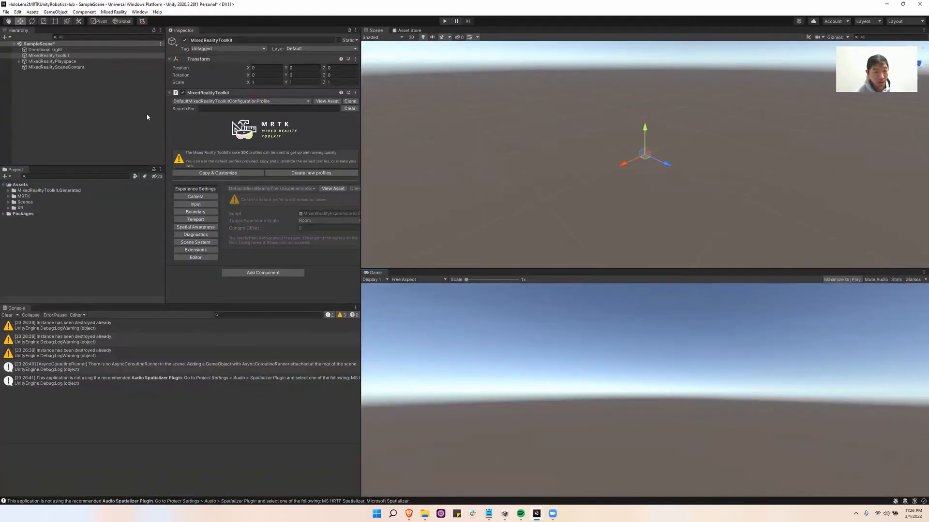
Step: Clone the MixedRealityToolkit object's DefaultMixedRealityToolkitConfigurationProfile as New MixedRealityToolkitConfigurationProfile
click(73, 55)
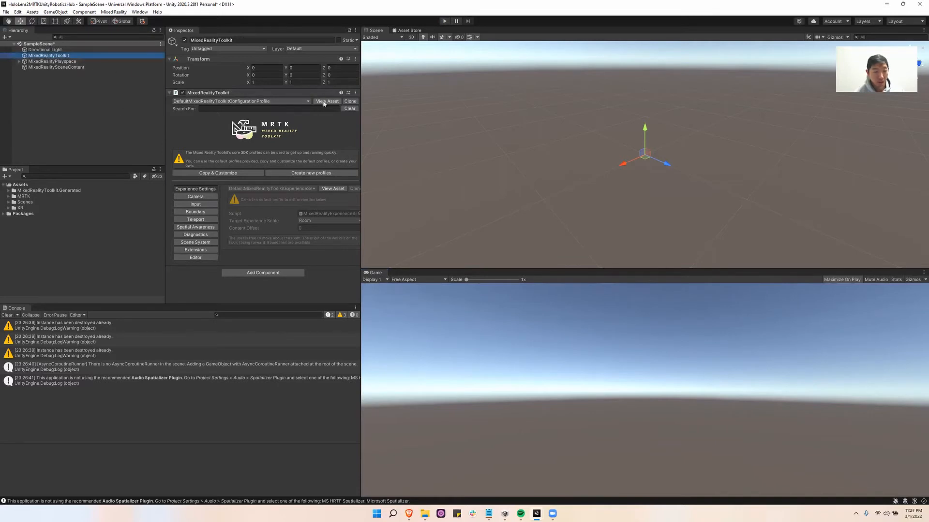
click(347, 102)
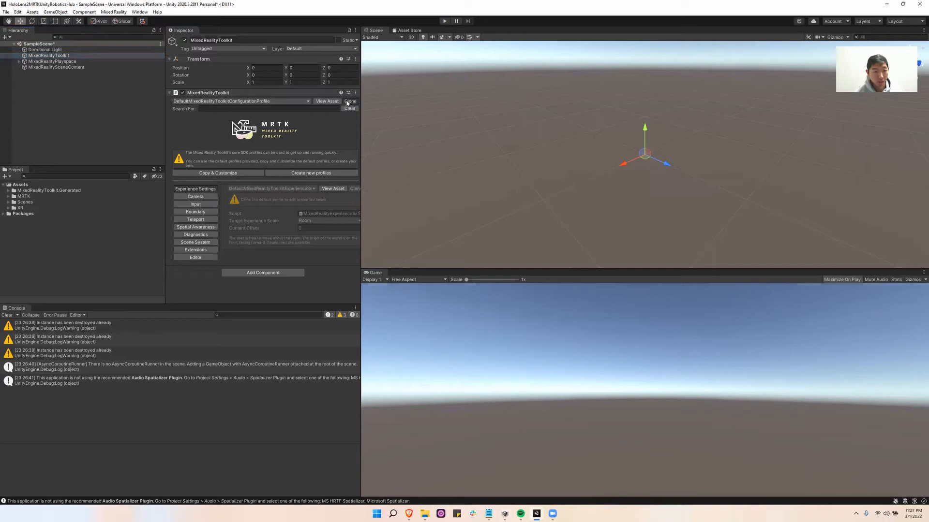
click(268, 103)
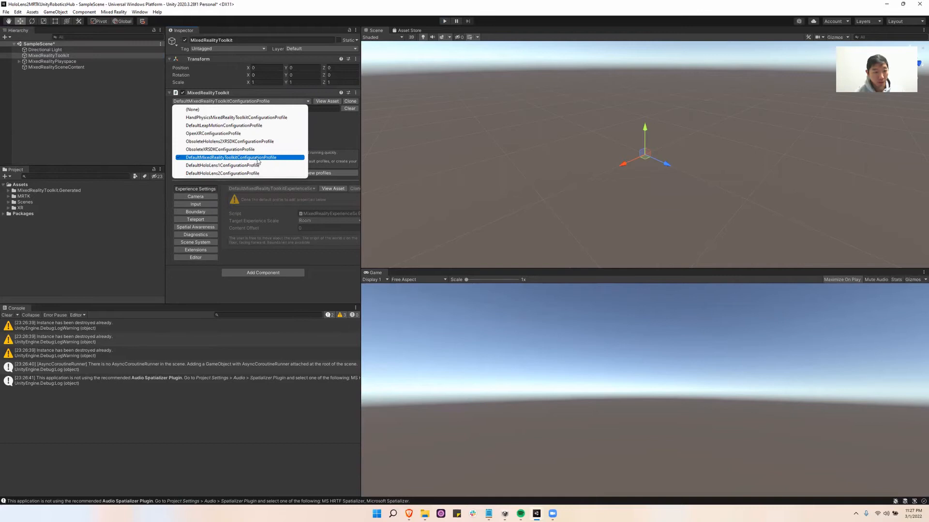
click(347, 102)
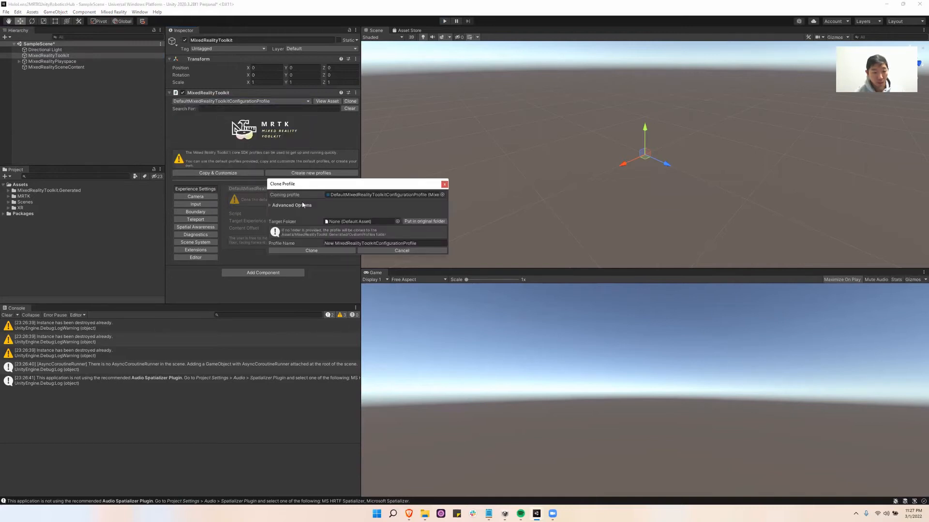
click(335, 245)
double_click(328, 244)
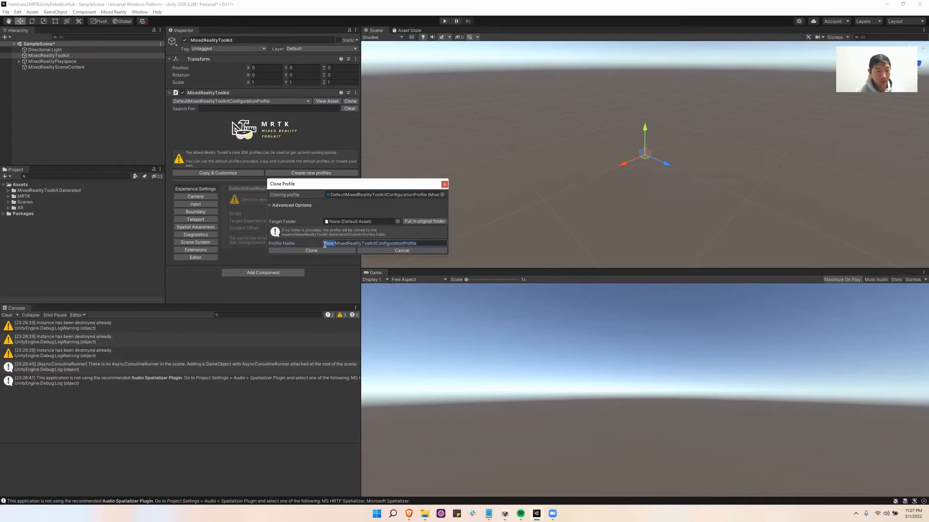
click(318, 251)
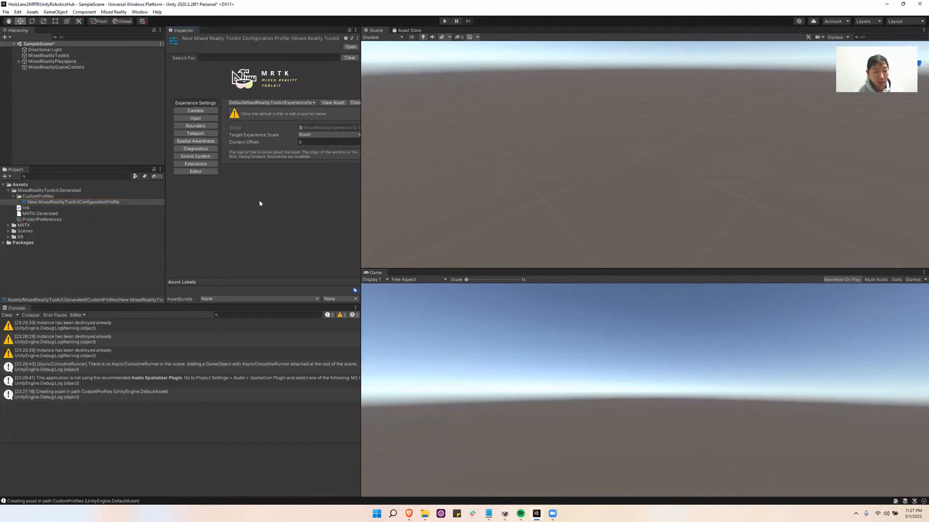
Step: Clone the DefaultMixedRealitySpatialAwarenessSystemProfile into the CustomProfiles folder as New MixedRealitySpatialAwarenessSystemProfile
click(200, 141)
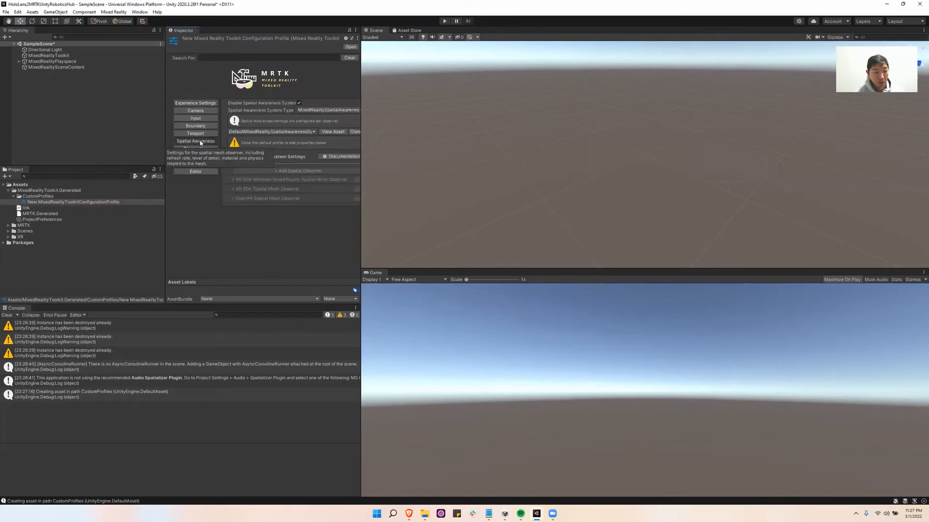
drag(362, 167, 479, 160)
click(467, 131)
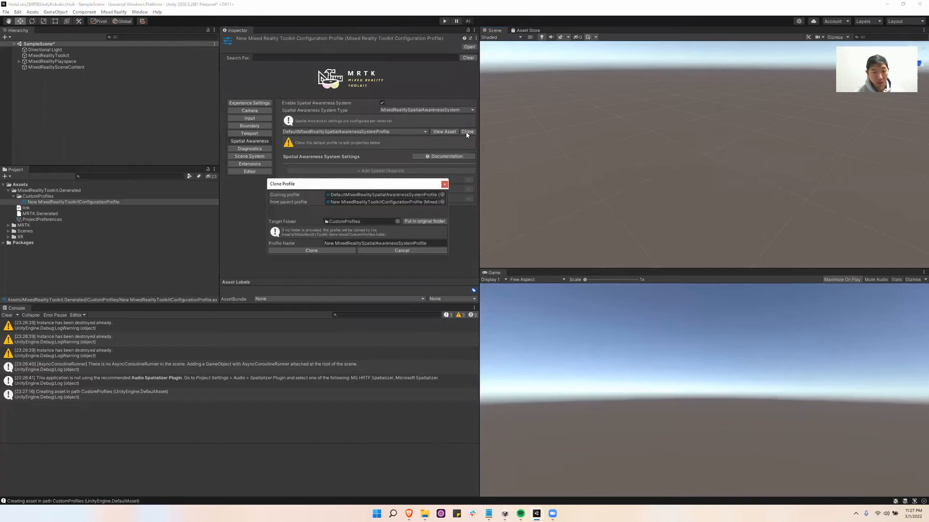
click(336, 251)
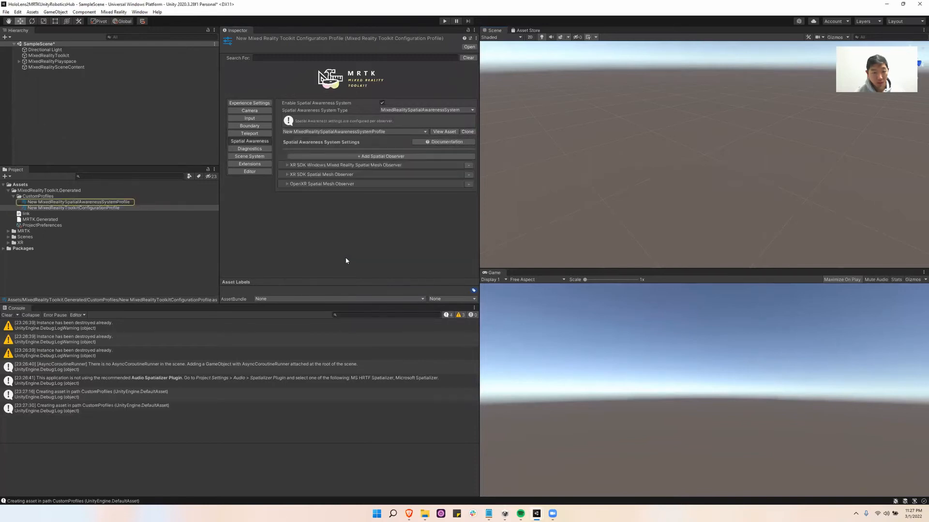
Step: Clone the XR SDK Windows Mixed Reality Spatial Mesh Observer's default profile as New MixedRealitySpatialAwarenessMeshObserverProfile
click(286, 165)
scroll(324, 203, down, 5)
scroll(324, 203, up, 5)
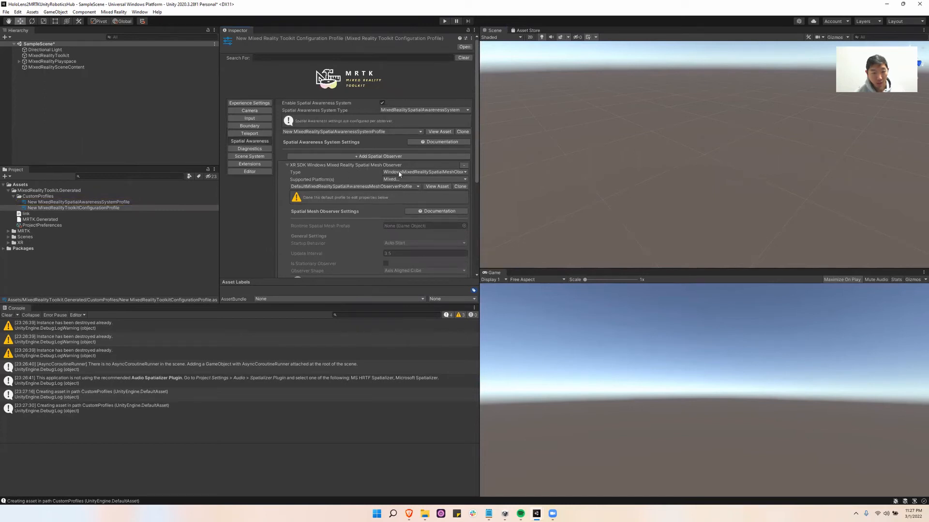
click(460, 187)
click(347, 249)
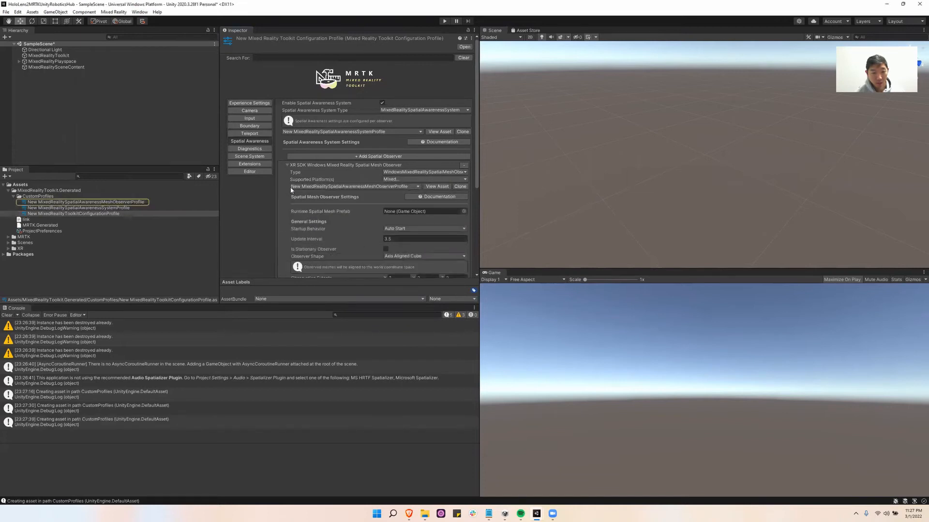
Step: Set the display option of the XR SDK Windows Mixed Reality Spatial Mesh Observer to Occlusion
scroll(324, 188, down, 3)
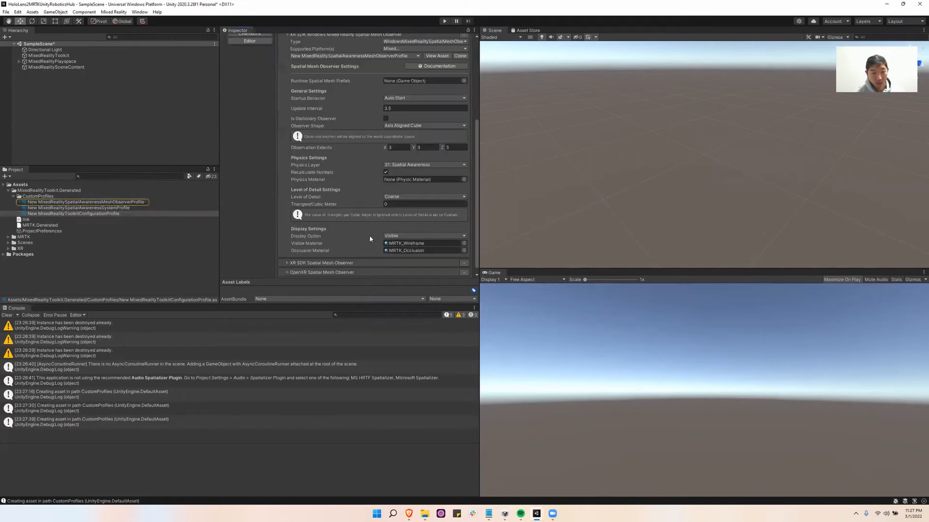
click(400, 237)
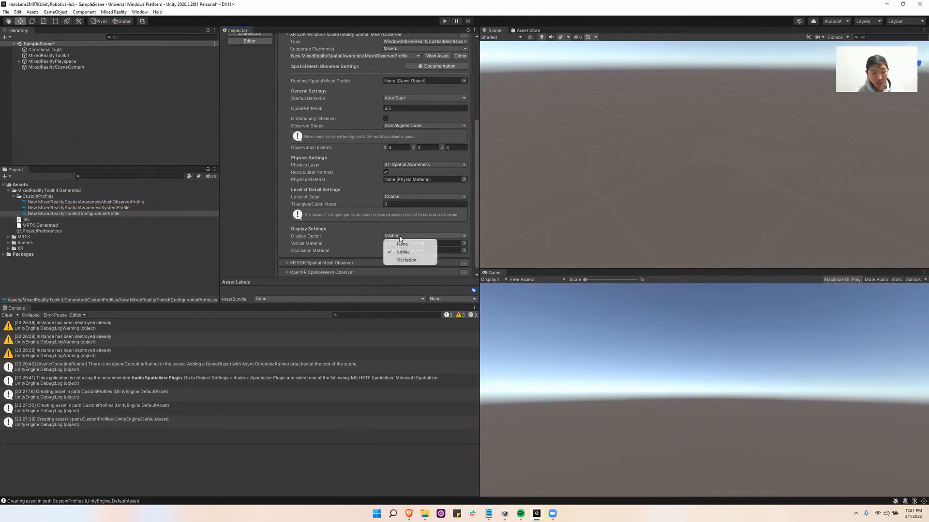
click(407, 260)
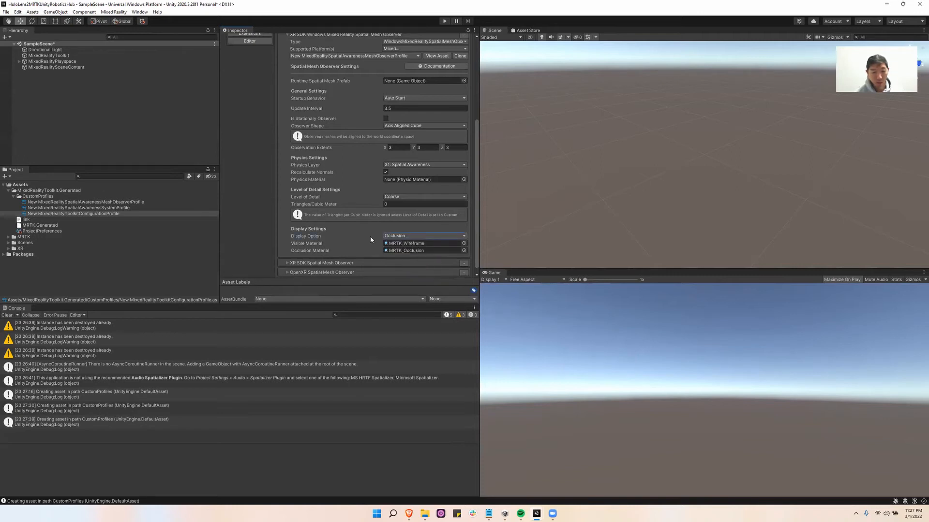
scroll(378, 232, up, 5)
click(382, 102)
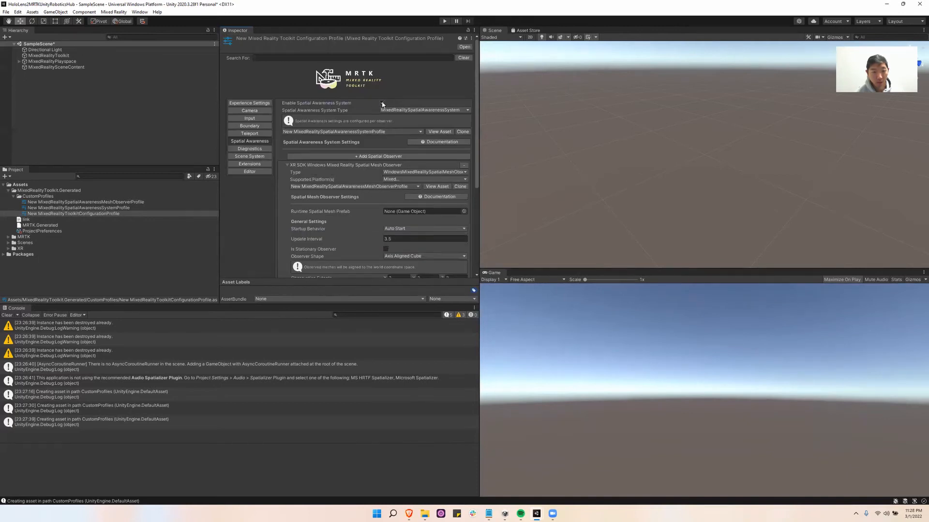
Step: Disable the diagnostics system in the custom MRTK configuration profile and return to its experience settings
click(260, 149)
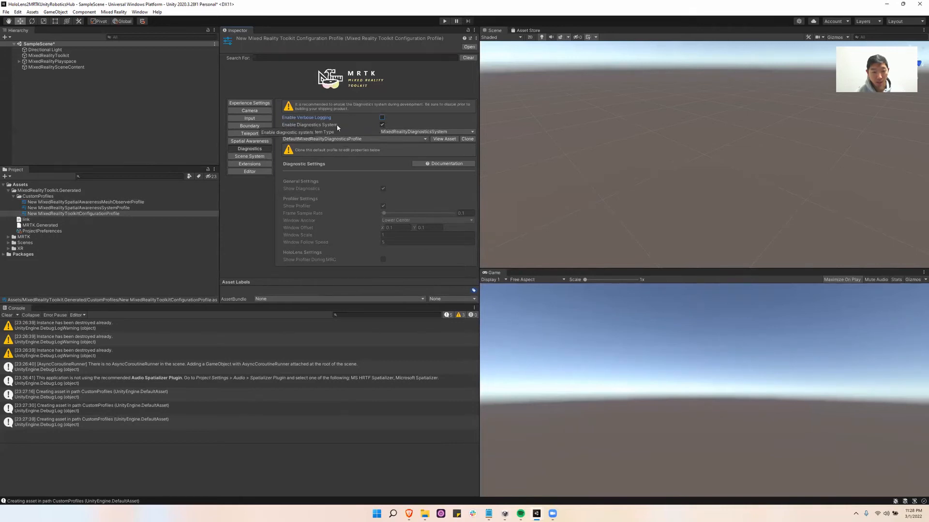
click(383, 125)
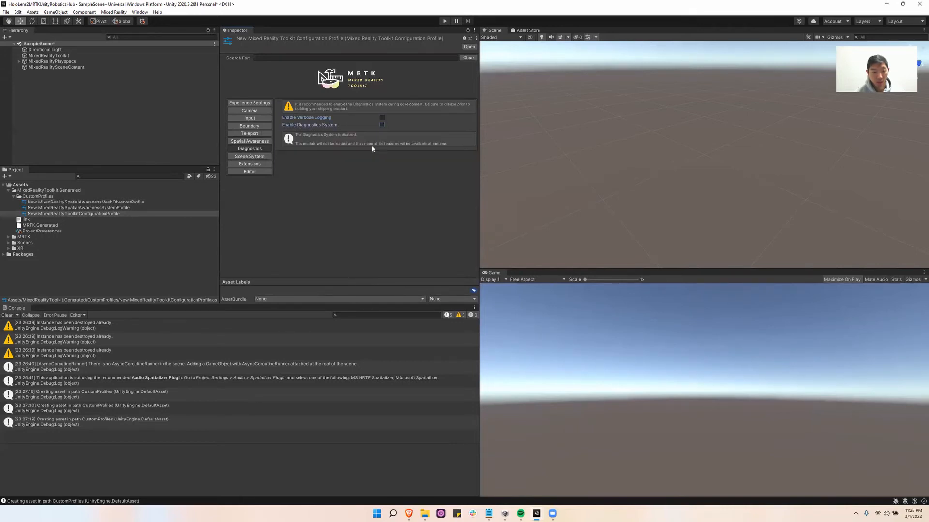
click(251, 103)
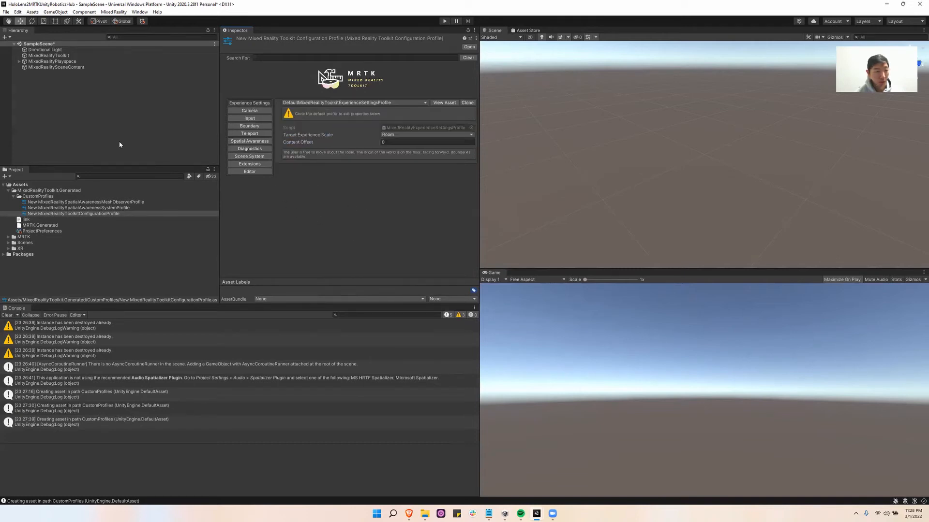
Step: Save SampleScene and collapse the CustomProfiles and MixedRealityToolkit.Generated folders
click(81, 108)
key(ctrl+s)
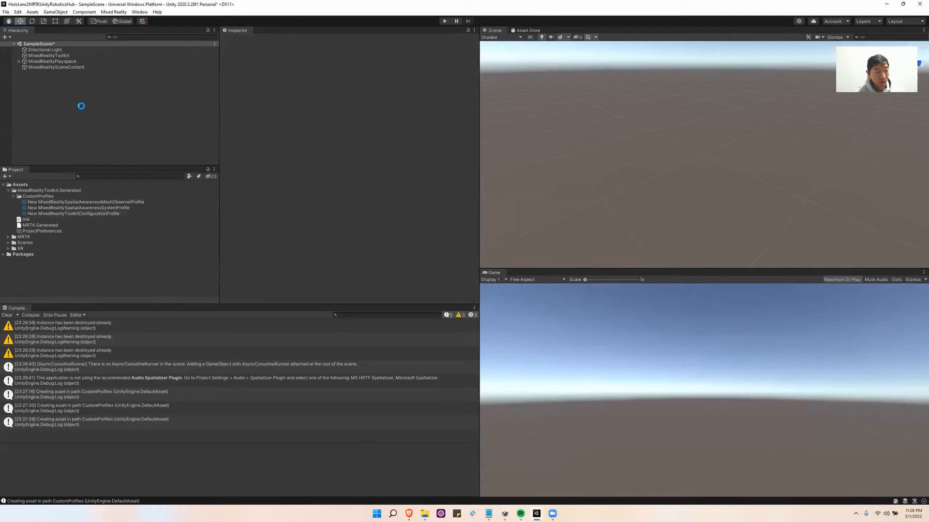
click(15, 196)
click(13, 197)
click(8, 190)
click(97, 106)
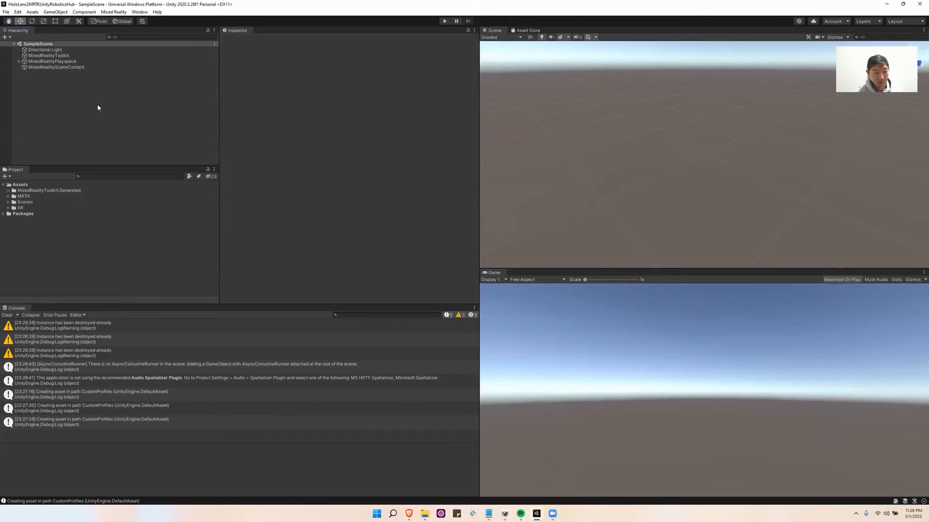
Step: Switch to the browser, open the Unity-Robotics-Hub Quick Installation Instructions and copy the URDF-Importer git URL
click(408, 514)
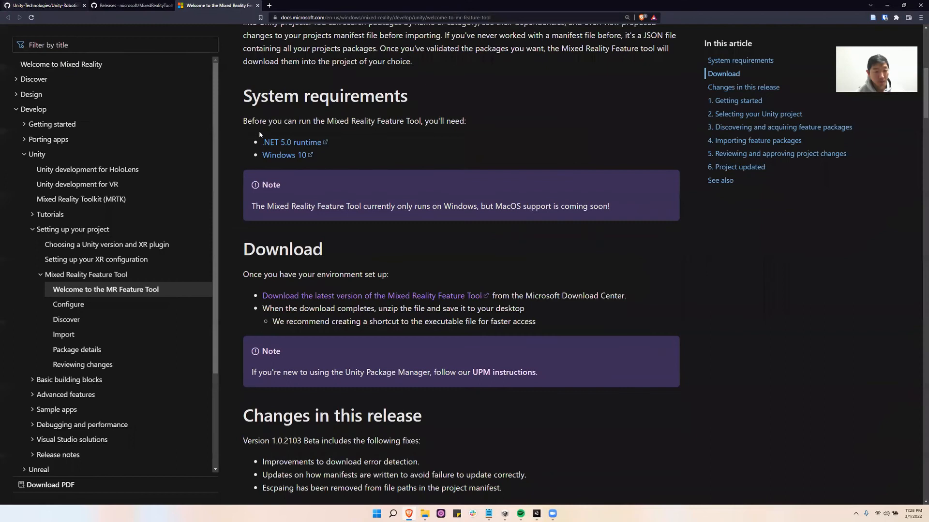
key(ctrl+Tab)
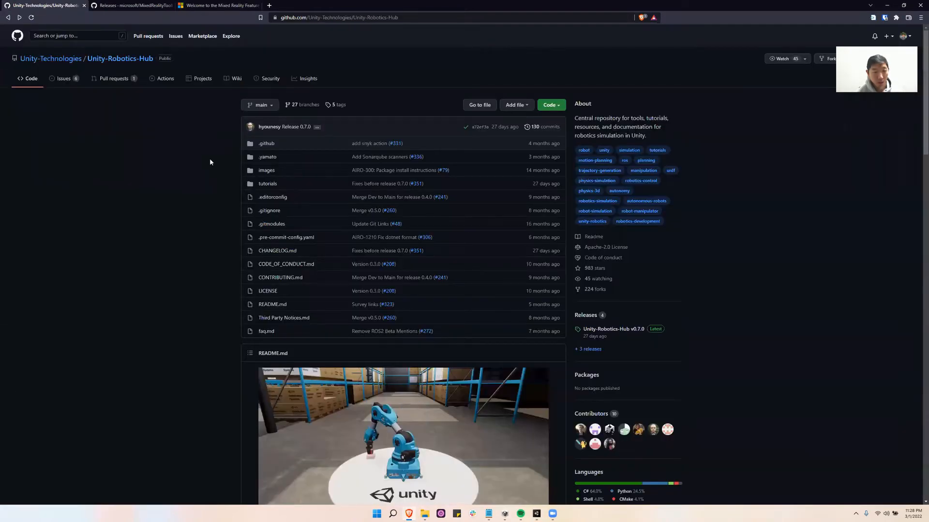
scroll(169, 157, down, 4)
scroll(169, 161, down, 6)
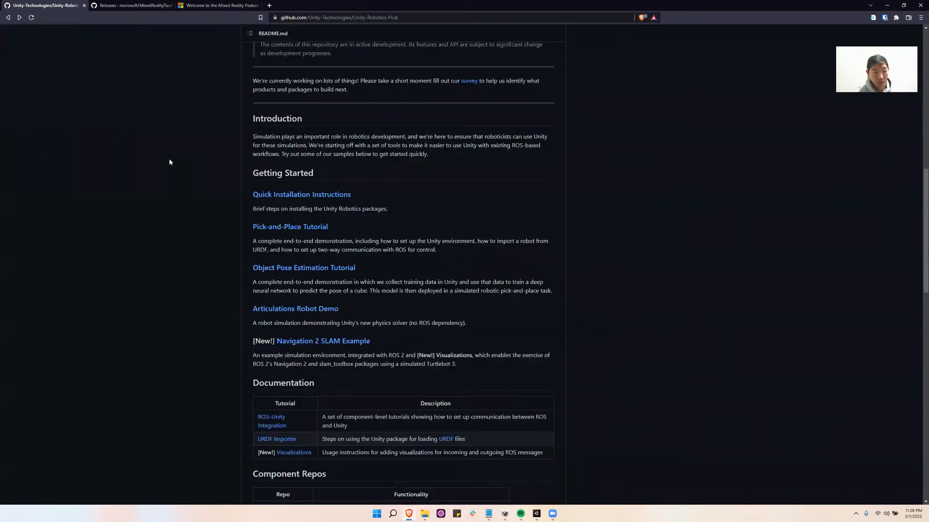
scroll(284, 119, down, 2)
click(284, 118)
scroll(219, 239, down, 1)
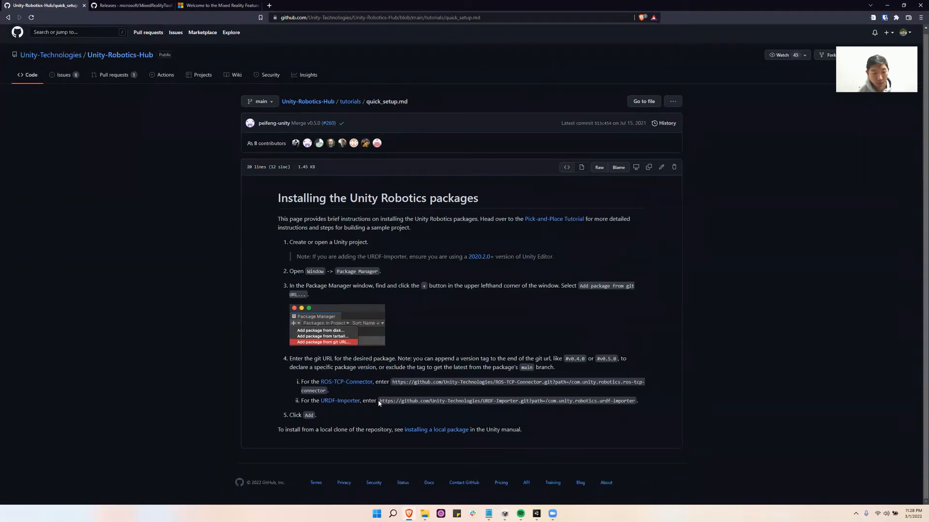
drag(379, 401, 635, 402)
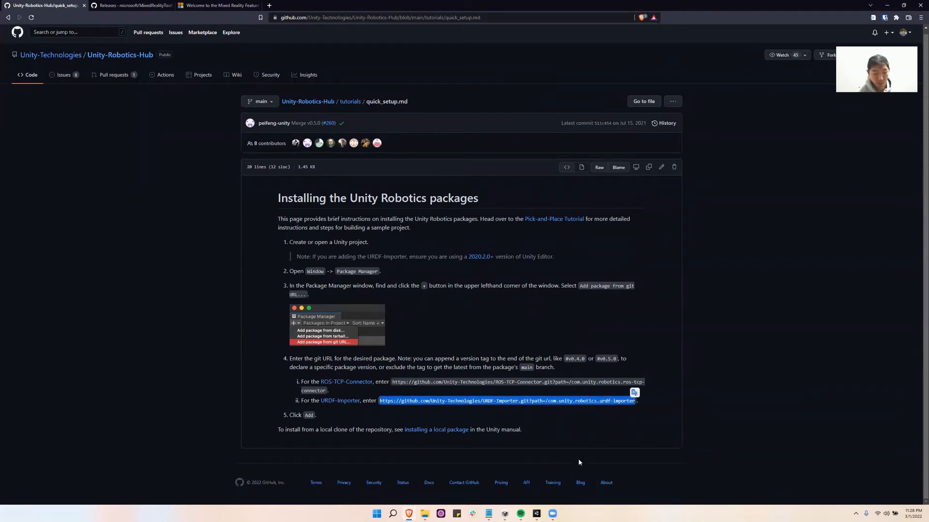
Step: Switch to Unity and install the URDF Importer from its copied git URL with the Package Manager
mouse_move(537, 514)
click(566, 479)
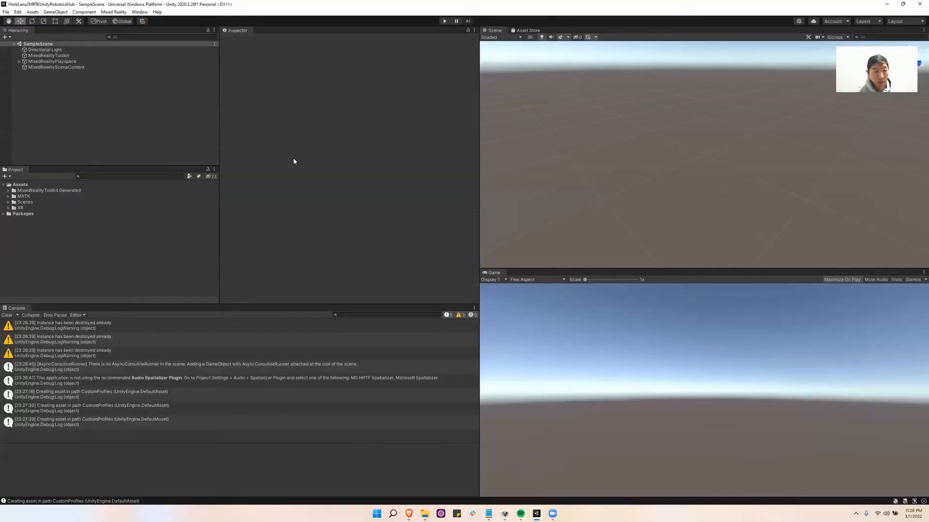
click(139, 11)
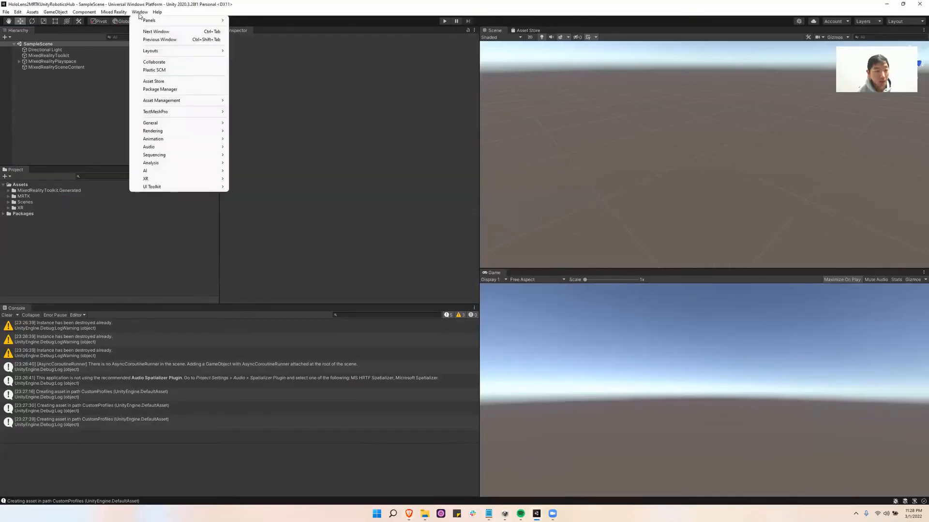
click(164, 89)
click(66, 112)
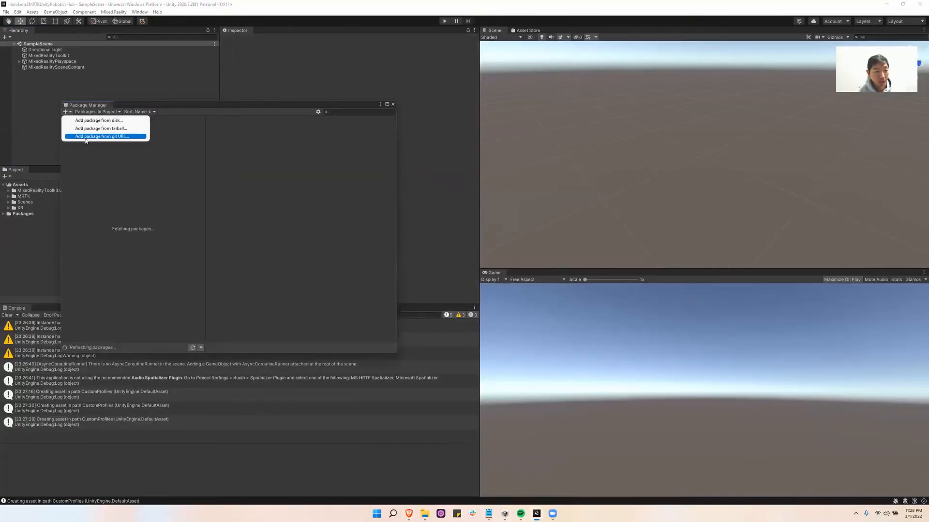
click(85, 140)
key(ctrl+v)
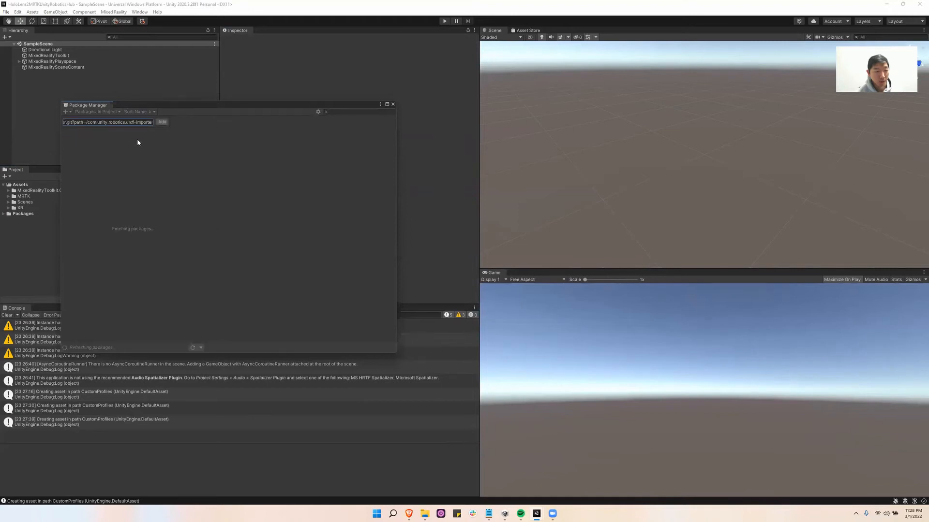
click(163, 121)
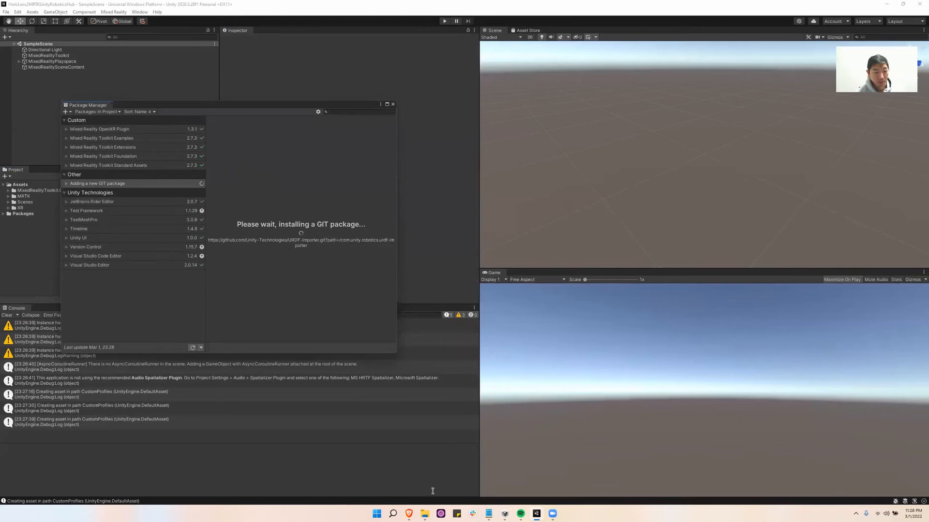
Step: Switch to the browser, open the ROS-TCP-Connector repository and copy the ROS-TCP-Connector git URL from its installation instructions
click(409, 513)
click(355, 394)
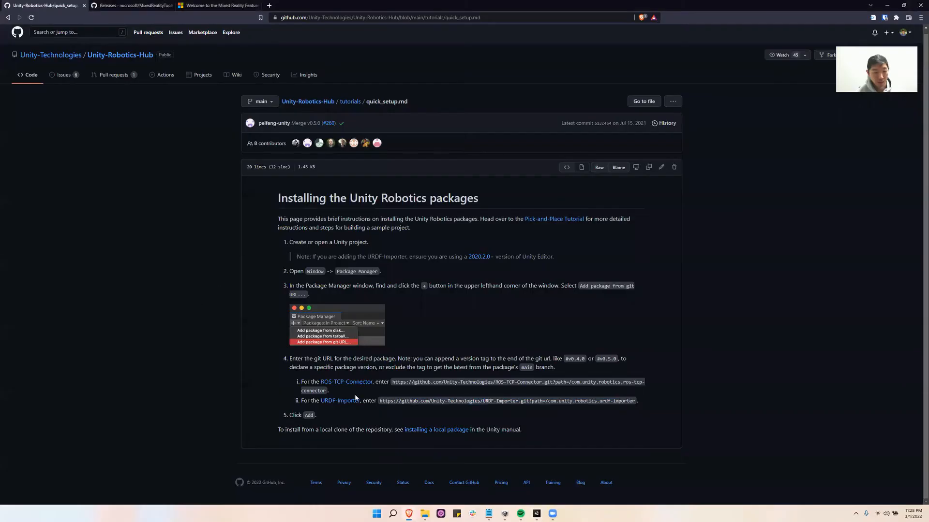
click(352, 382)
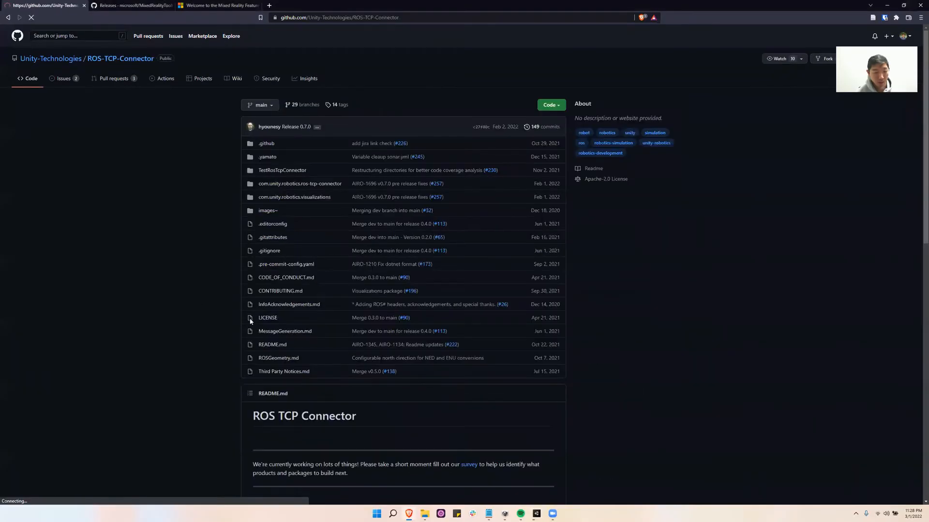
scroll(237, 315, down, 9)
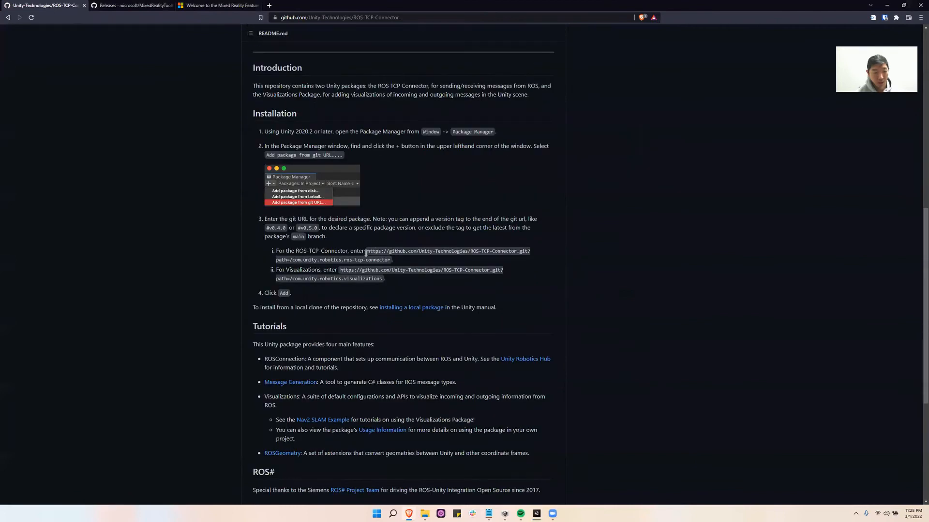
drag(368, 252, 392, 261)
key(ctrl+c)
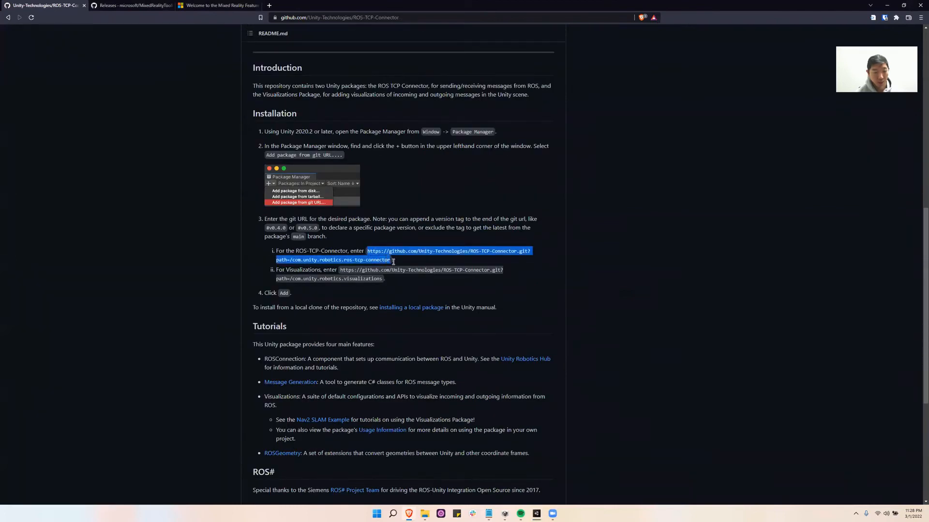
Step: Switch to Unity and install the ROS TCP Connector package from its copied git URL
click(536, 514)
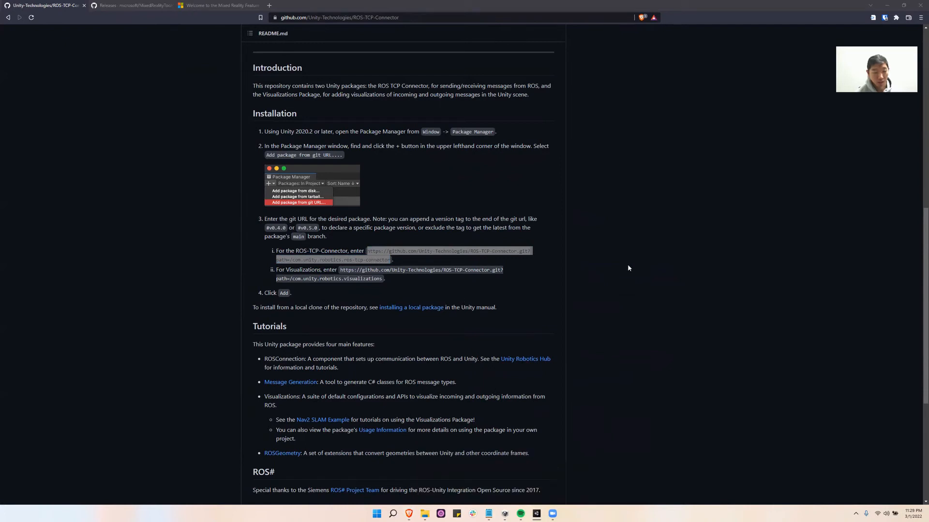
click(892, 8)
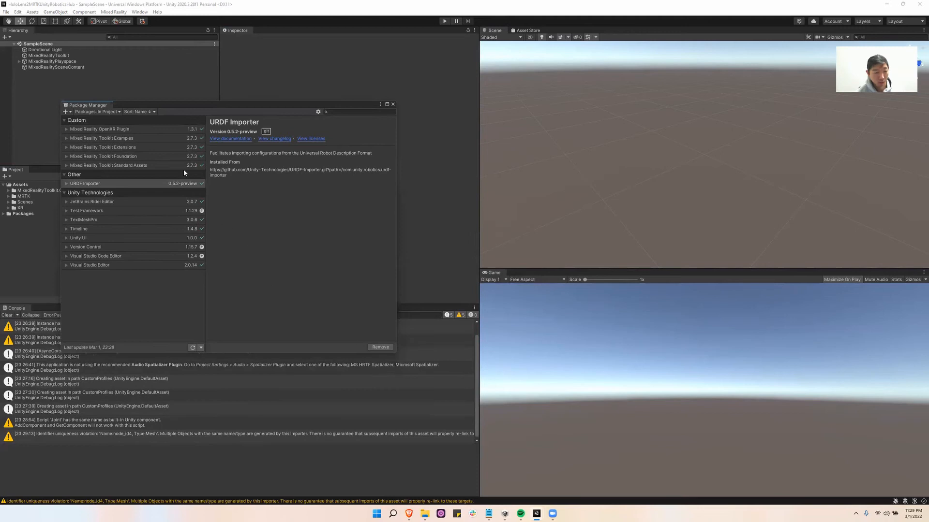
click(66, 112)
click(90, 138)
key(ctrl+v)
click(162, 122)
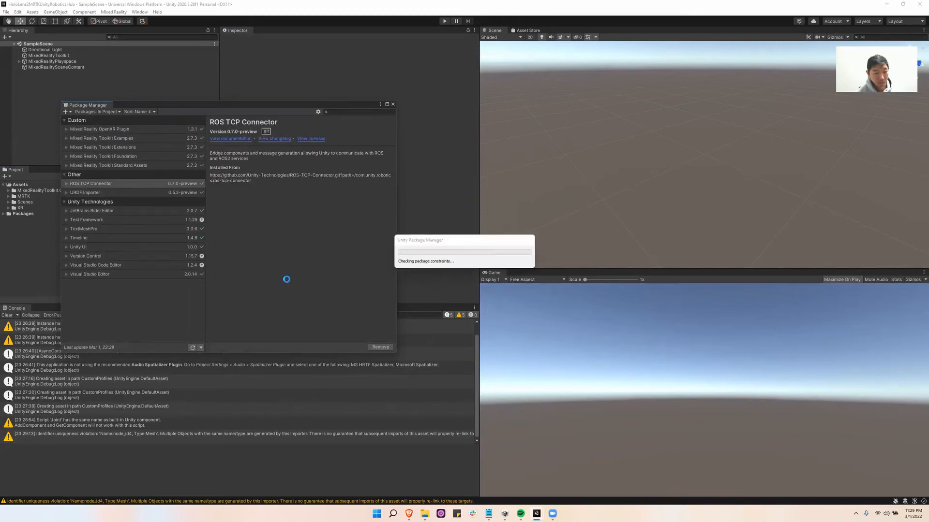
Step: Switch to the browser, highlight the Visualizations package's git URL in the installation instructions and show the MixedRealityToolkit releases page
click(409, 514)
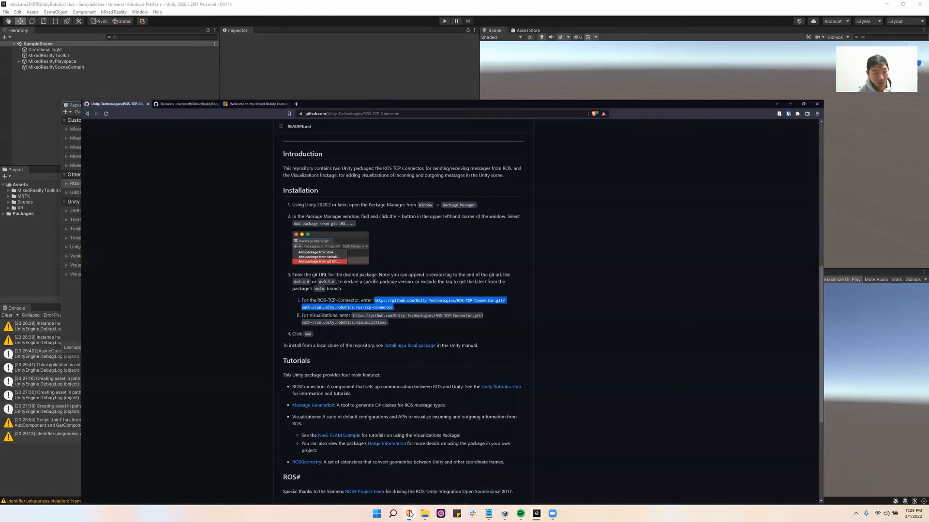
click(282, 276)
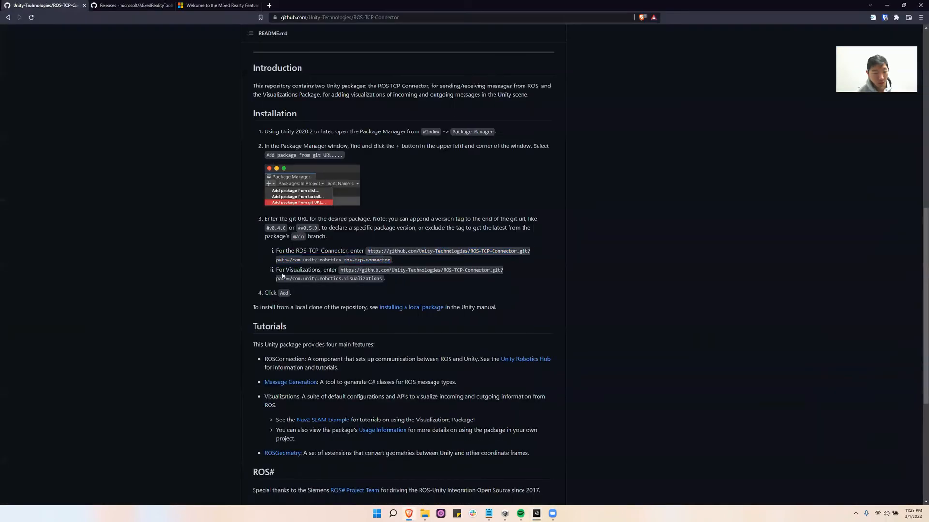
double_click(349, 276)
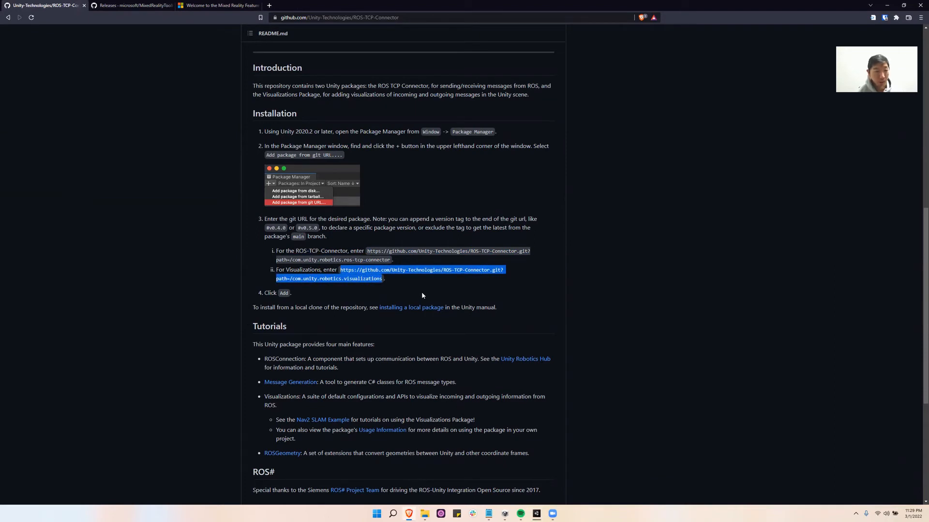
click(132, 7)
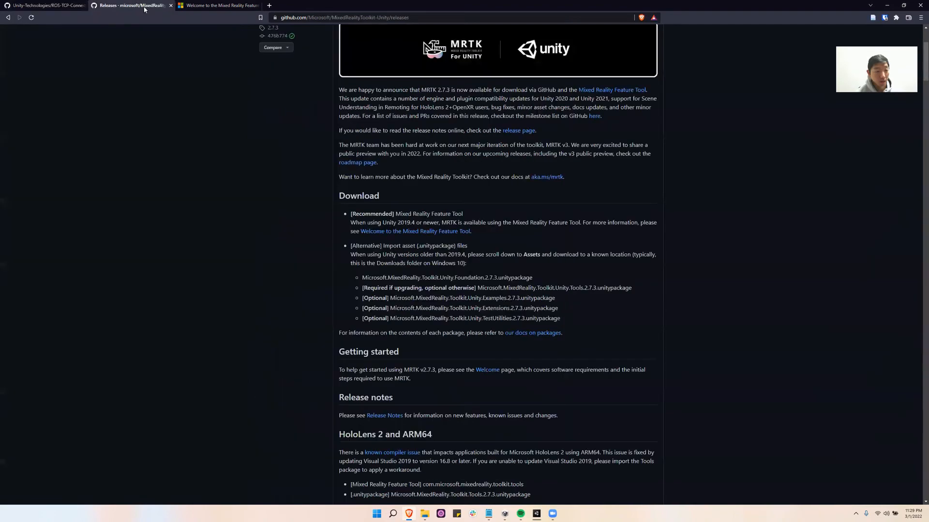
Step: Close Unity's Package Manager, switch to File Explorer and import HololensBaseProject's Prefabs and Scripts folders into the Unity project's Assets folder
key(alt+Tab)
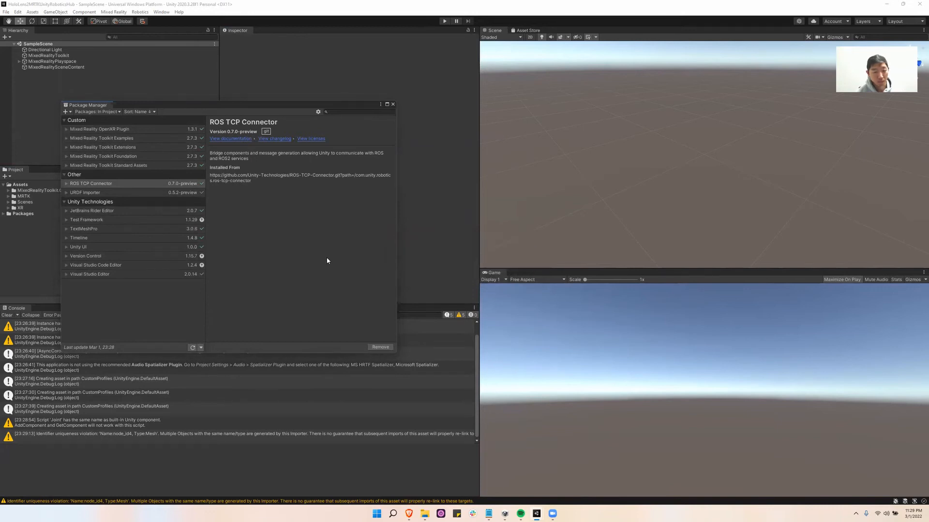
click(393, 105)
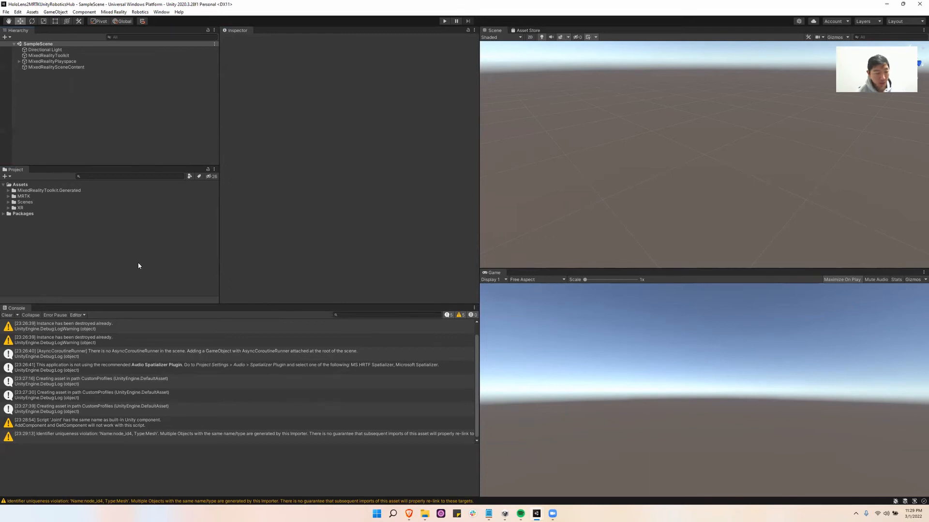
click(426, 515)
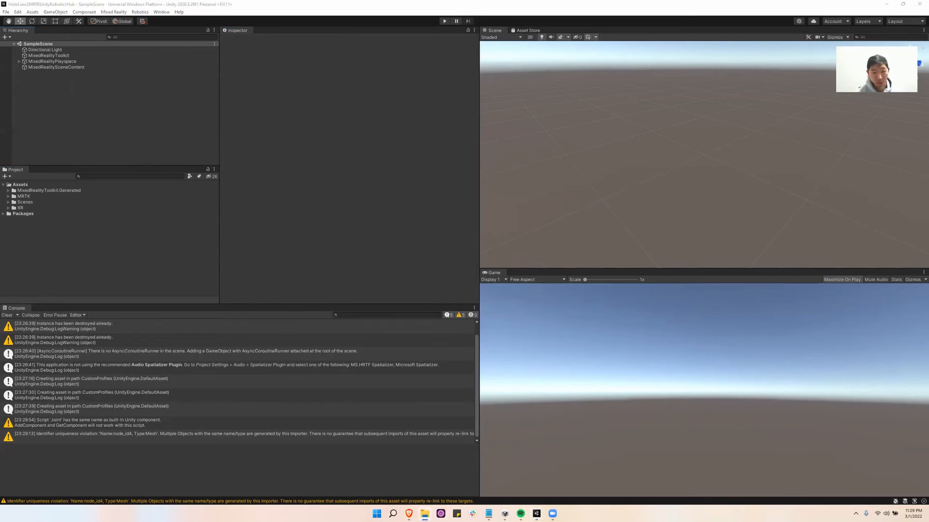
double_click(537, 187)
key(alt+Left)
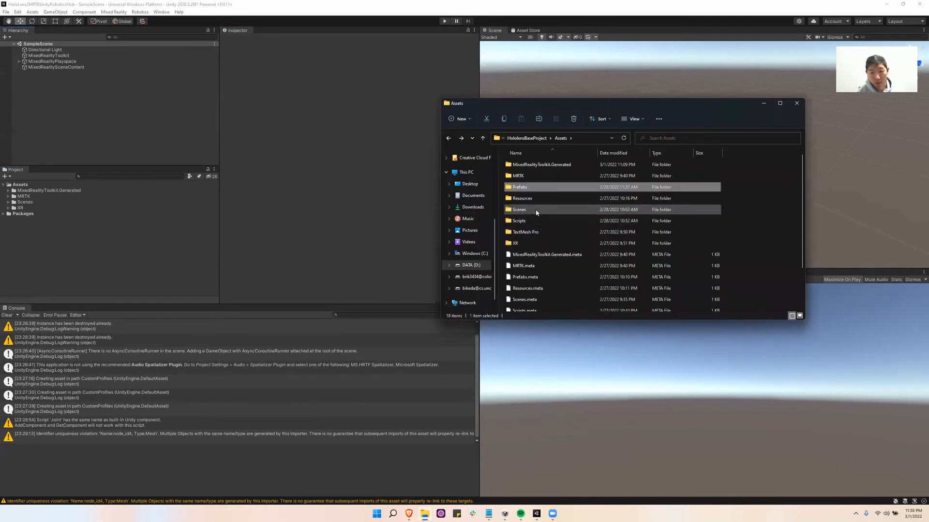
double_click(530, 222)
key(alt+Left)
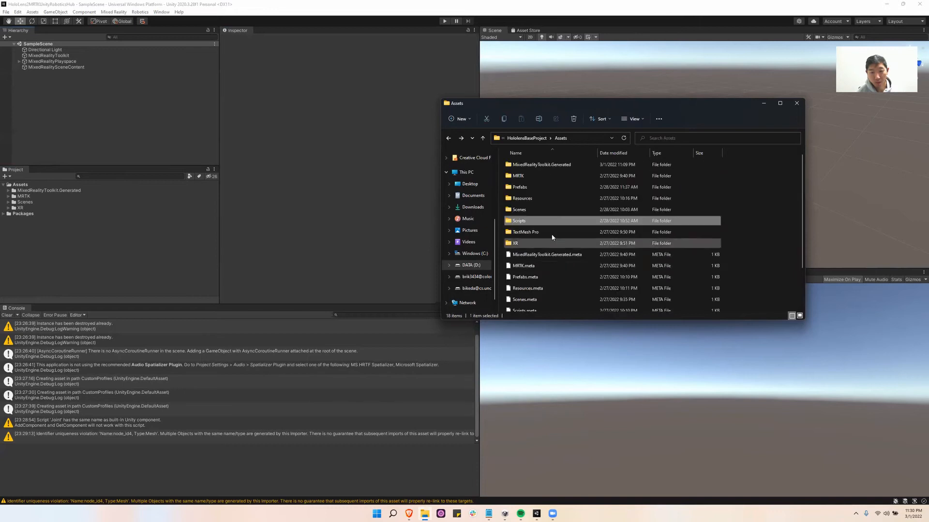
ctrl+click(544, 189)
drag(544, 188, 20, 187)
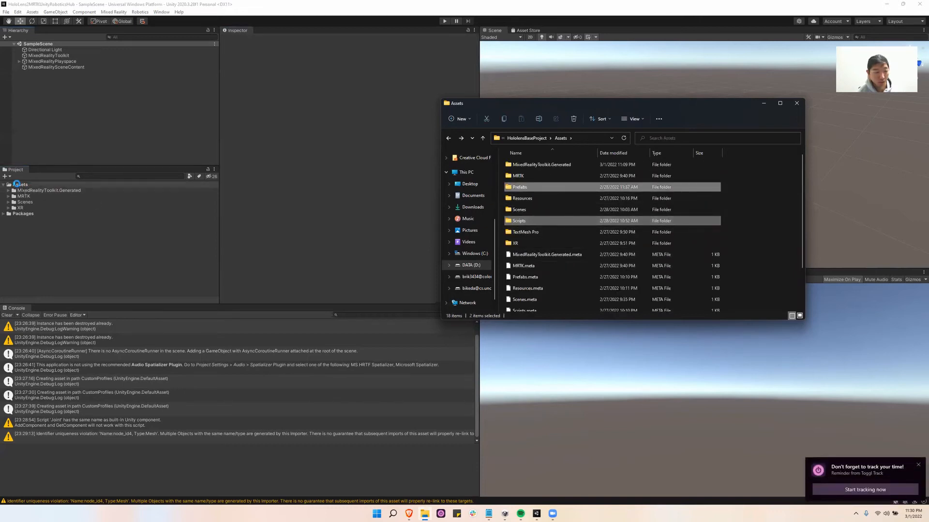
click(790, 108)
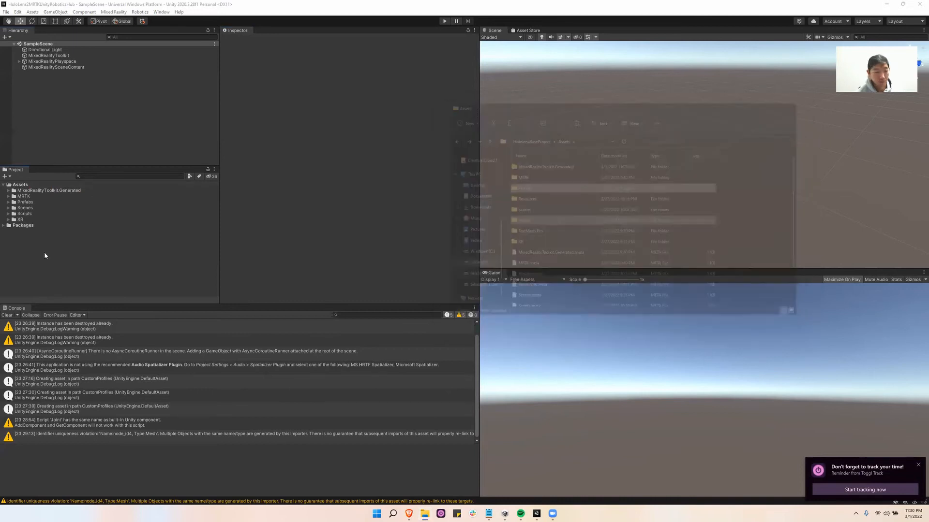
Step: Add the NumberPad prefab from the Prefabs folder to SampleScene and import TMP Essentials and TMP Examples & Extras
click(30, 213)
click(26, 204)
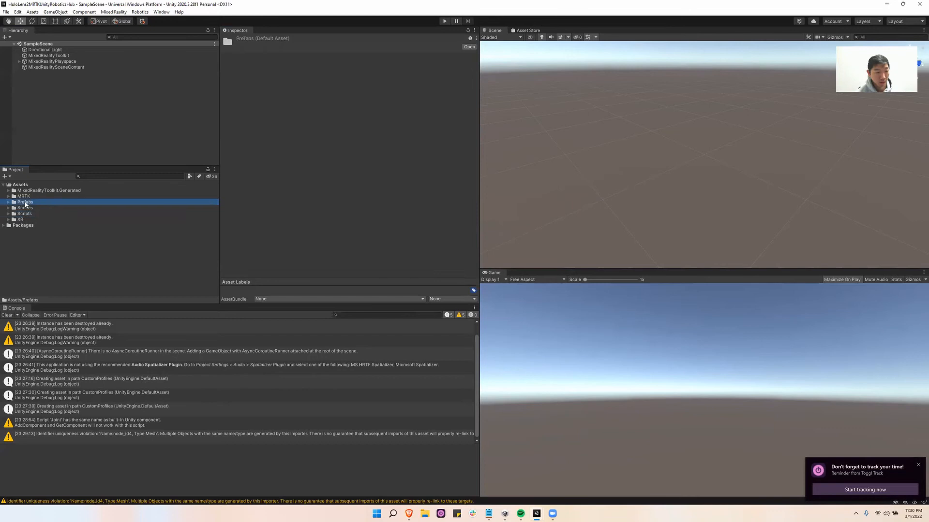
click(8, 202)
click(39, 208)
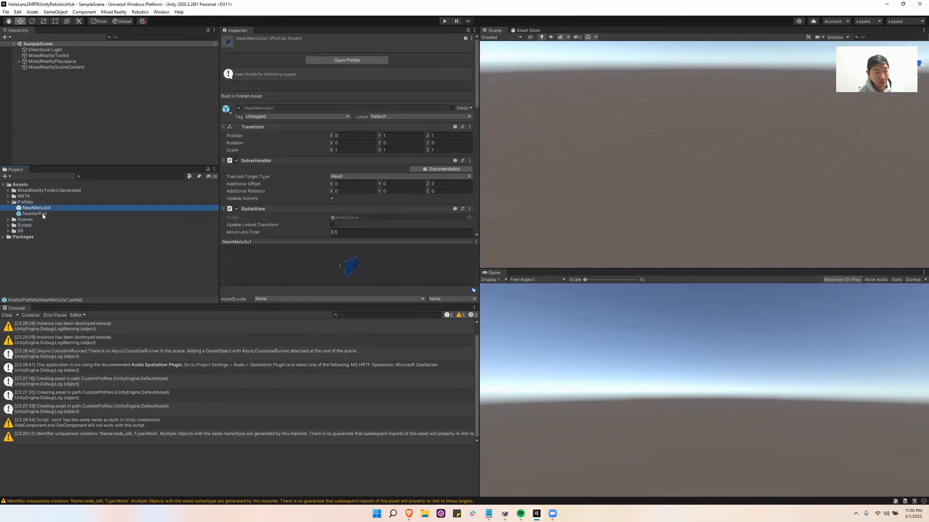
click(42, 214)
drag(42, 216, 48, 86)
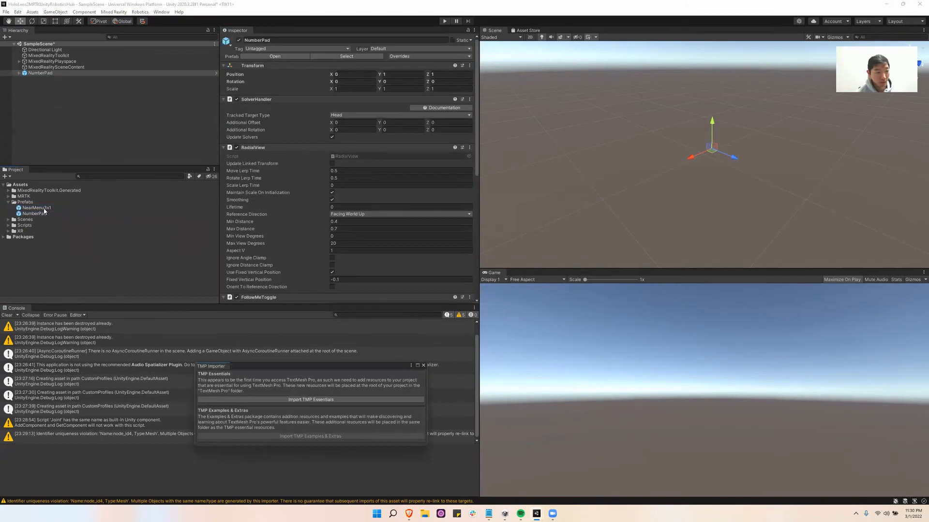
click(280, 401)
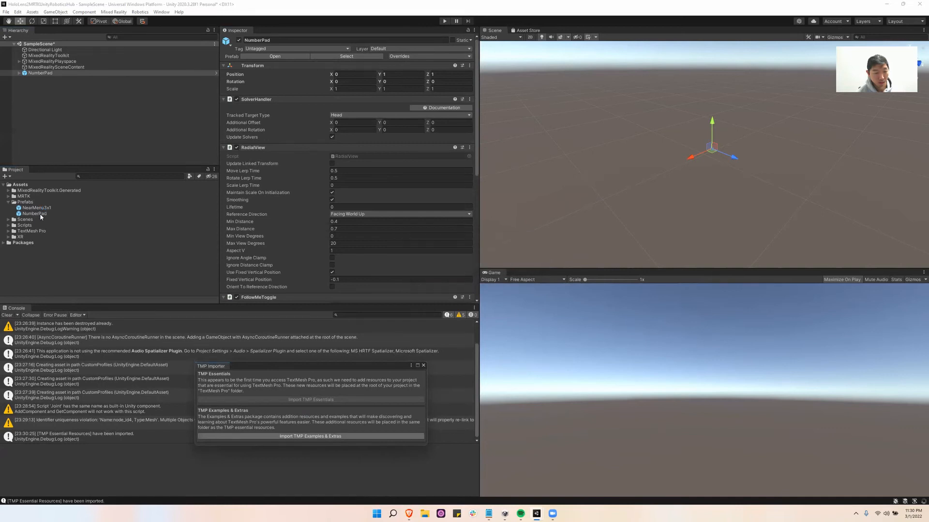
Step: Add the NearMenu3x1 prefab to SampleScene and deactivate the NumberPad object
click(39, 213)
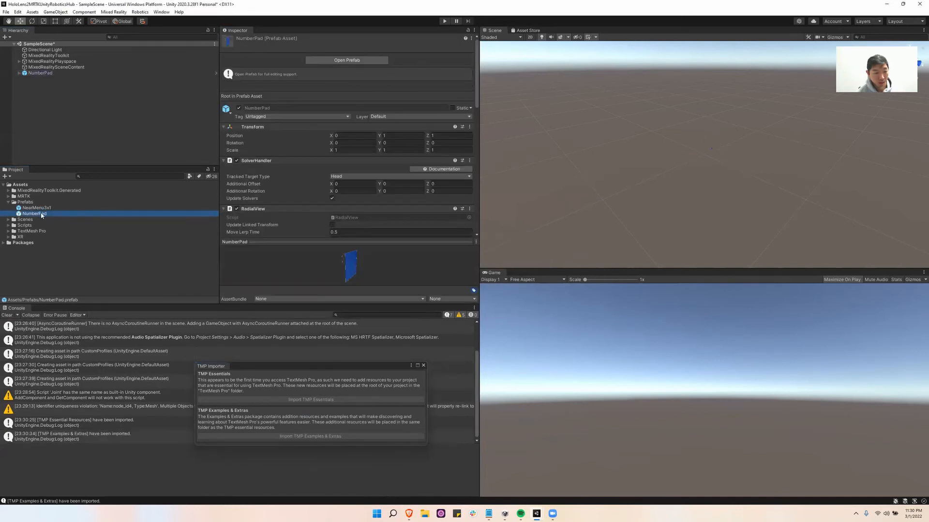
click(47, 208)
drag(64, 145, 76, 92)
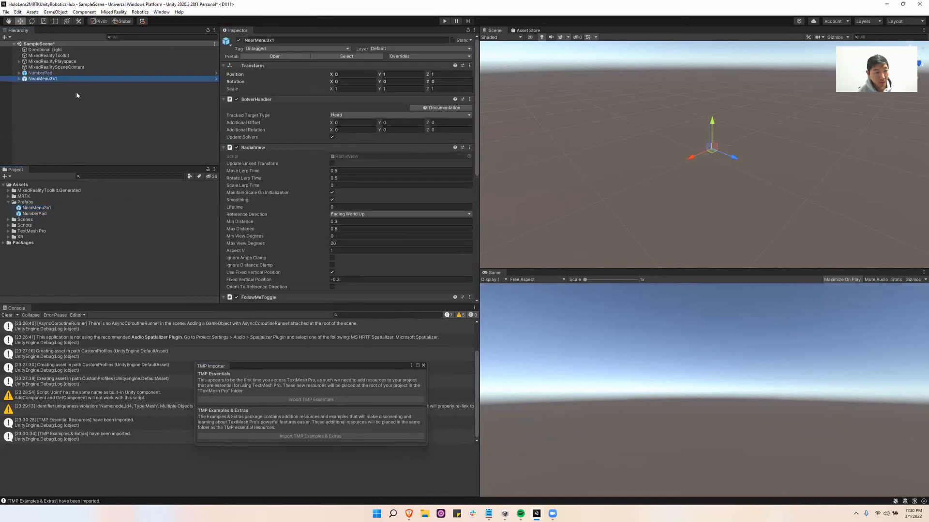
click(41, 73)
click(239, 41)
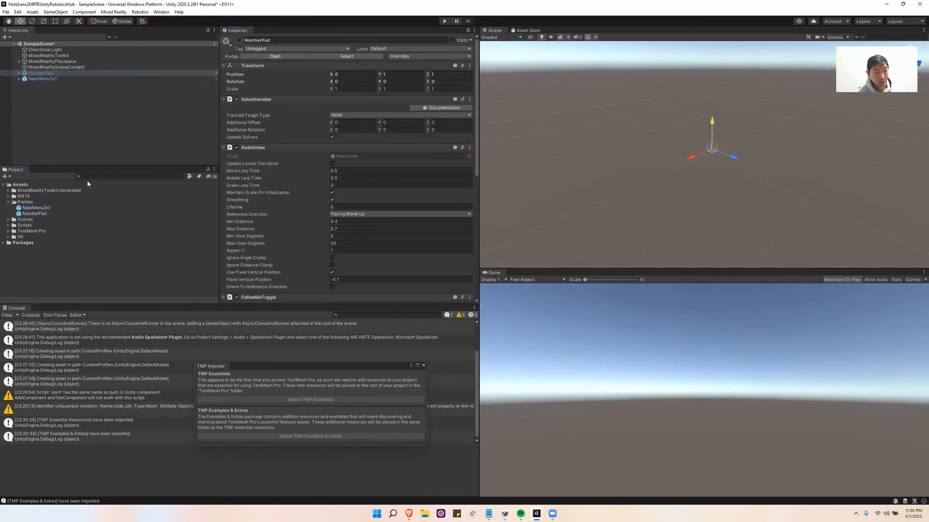
Step: Set the ROS IP Address to 192.168.0.121 in the ROS Settings and save the scene
click(9, 225)
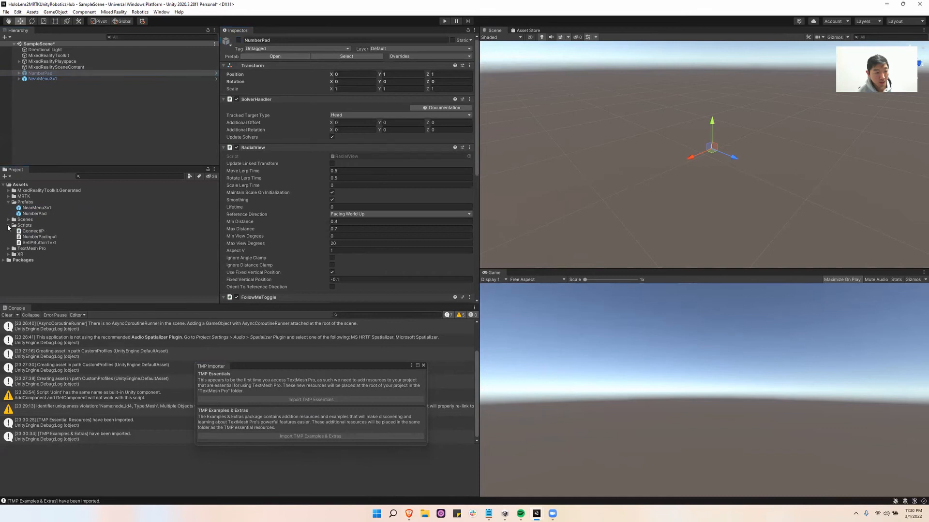
click(19, 79)
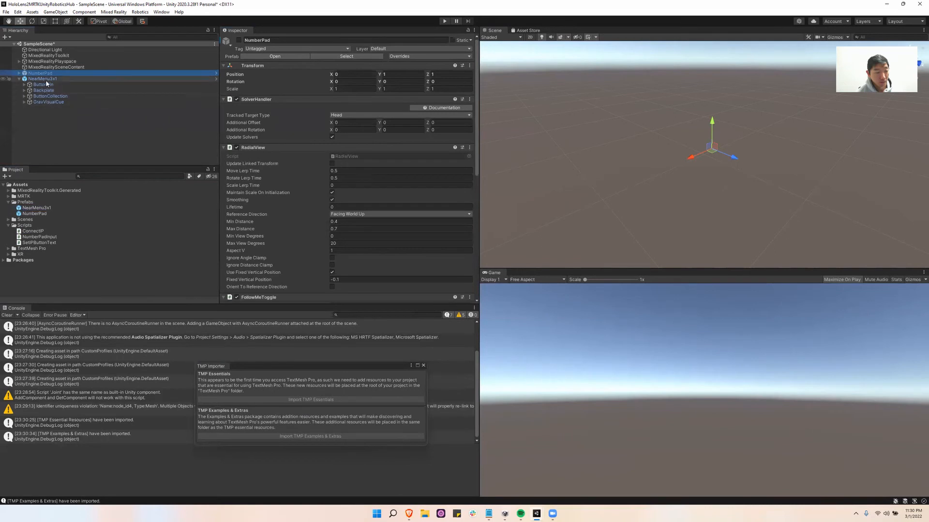
click(139, 11)
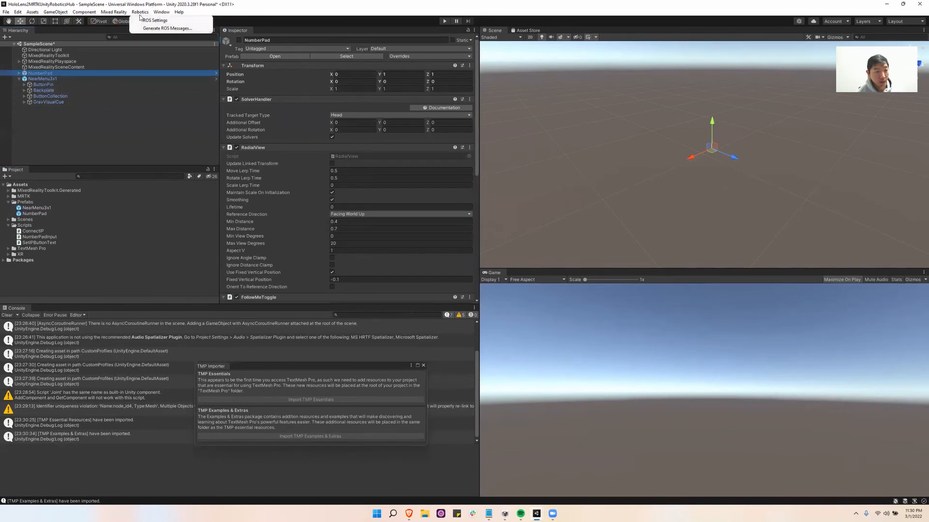
click(153, 20)
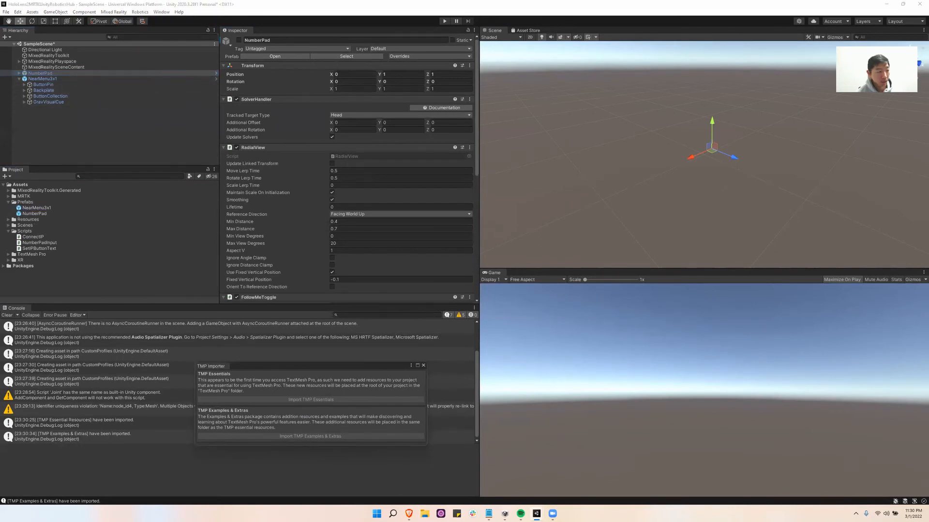
click(244, 164)
key(ctrl+a)
text(192.168.0.)
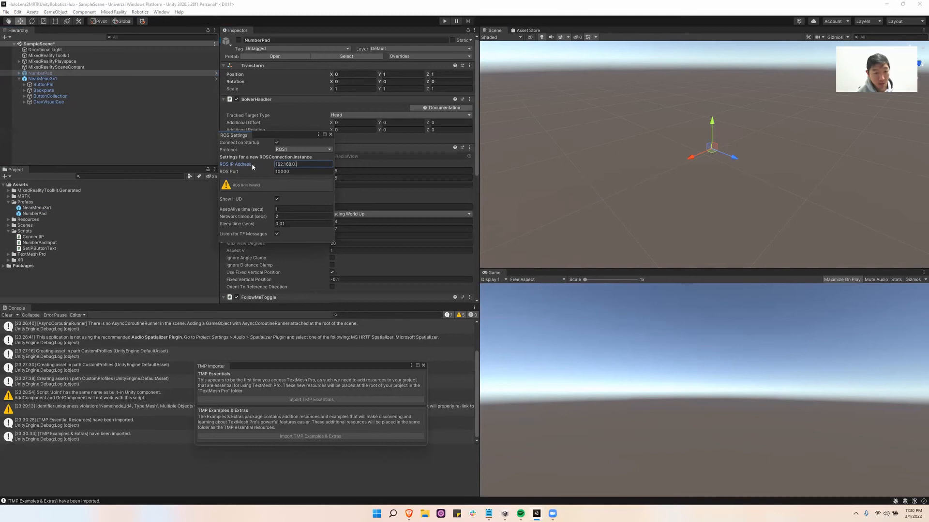
text(121)
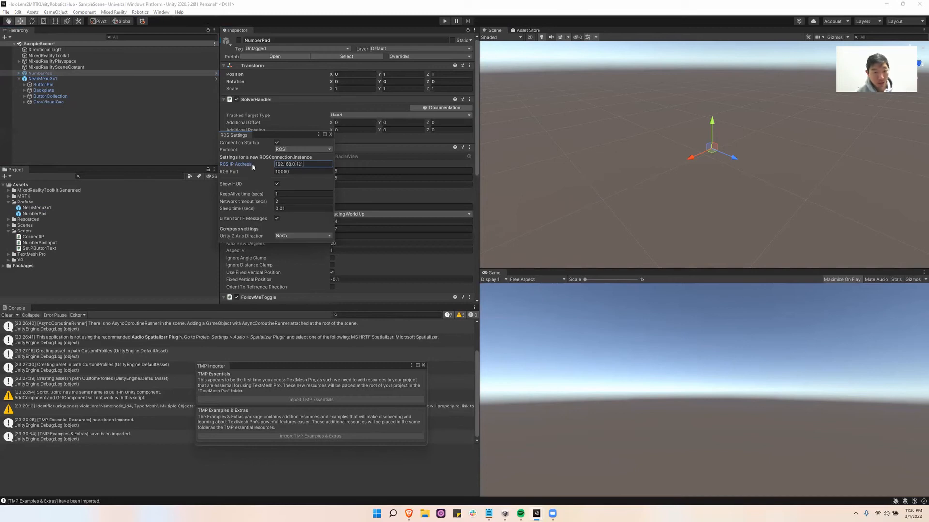
click(331, 135)
key(ctrl+s)
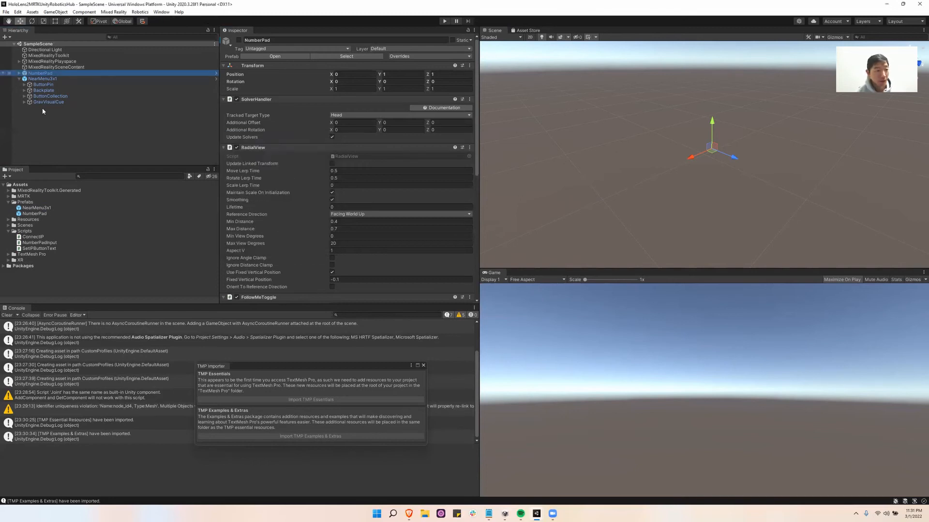
Step: Add ROSConnectionPrefab from the Resources folder to the scene and attach the ConnectIP script to it
click(8, 219)
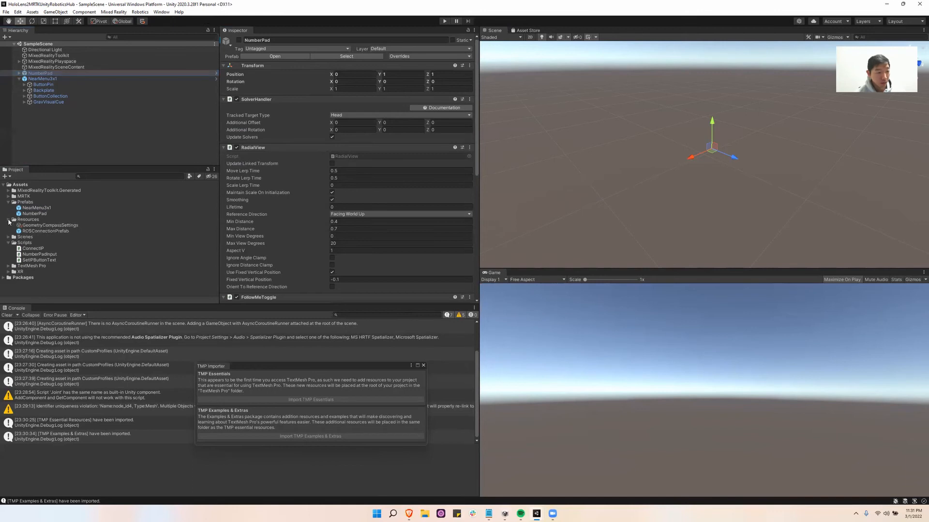
click(46, 231)
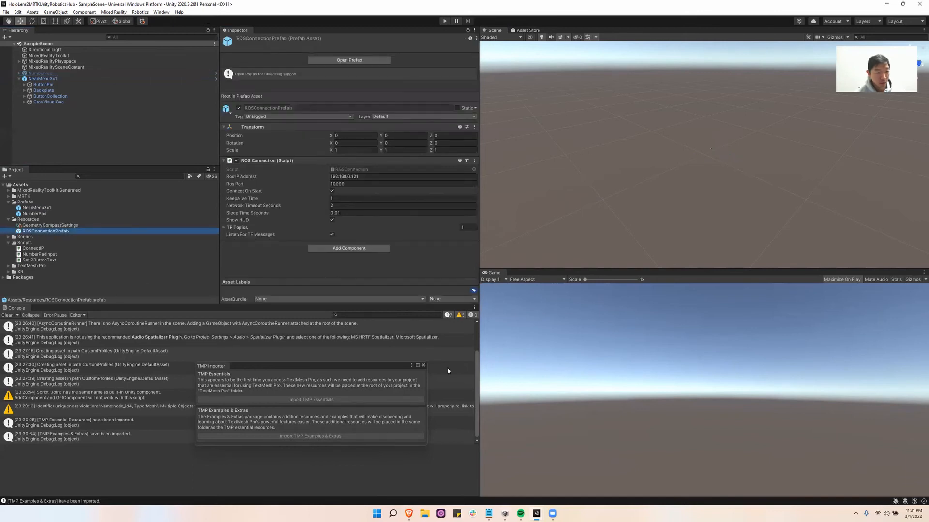
click(423, 365)
drag(49, 219, 57, 134)
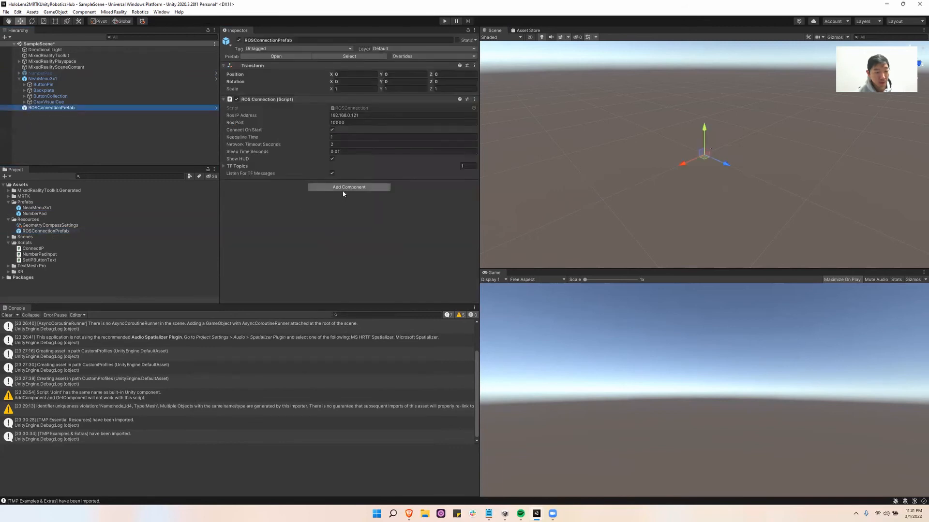
drag(33, 251, 338, 213)
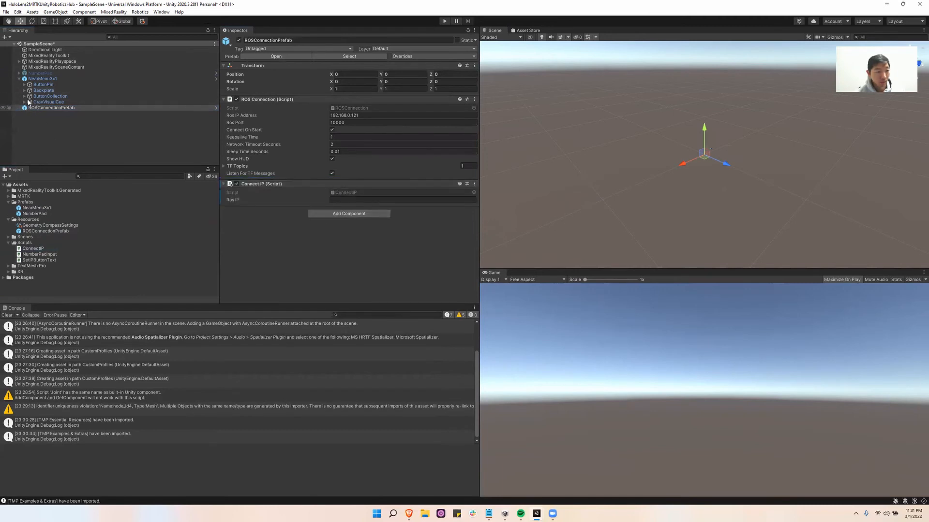
Step: Assign ROSConnectionPrefab to the Ros and Connect IP references of the Number Pad Input script on NumberPad's InputField
click(19, 73)
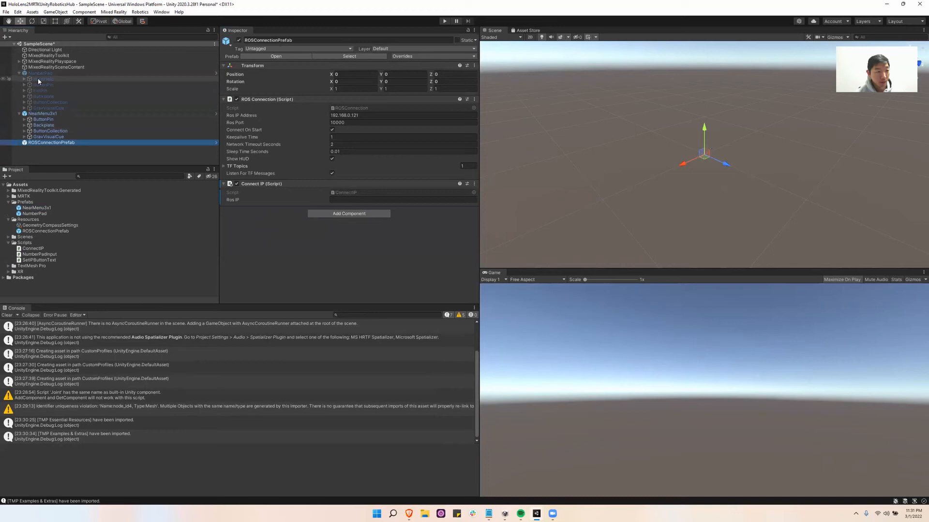
click(39, 80)
scroll(324, 169, down, 15)
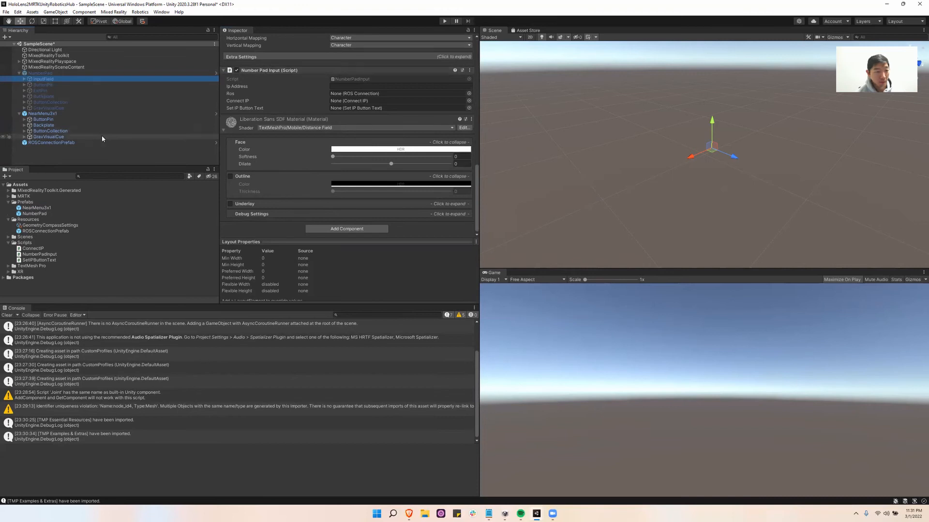
click(70, 141)
drag(117, 150, 356, 94)
drag(77, 145, 353, 101)
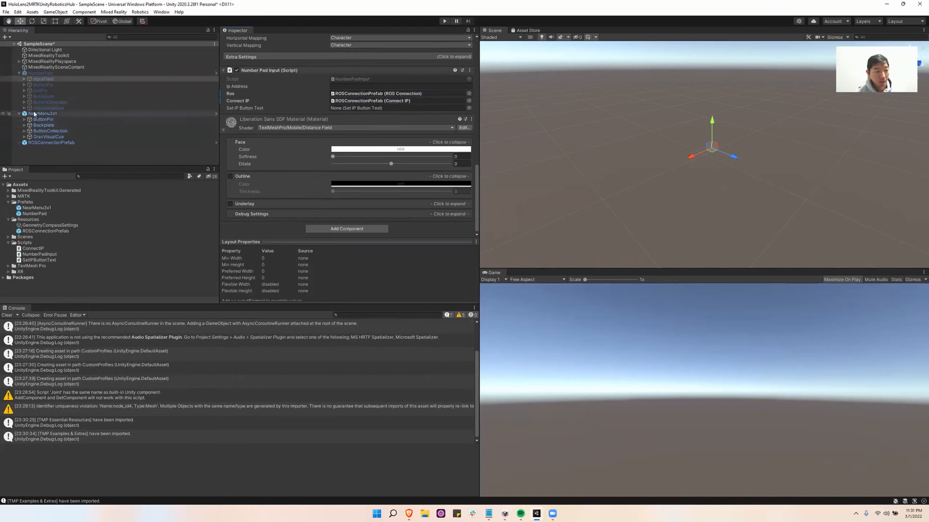
Step: Assign ROSConnectionPrefab to Ros in the SetIP button's script, and SetIP to Set IP Button Text in InputField's Number Pad Input script
click(24, 131)
click(29, 136)
scroll(75, 127, down, 3)
click(44, 104)
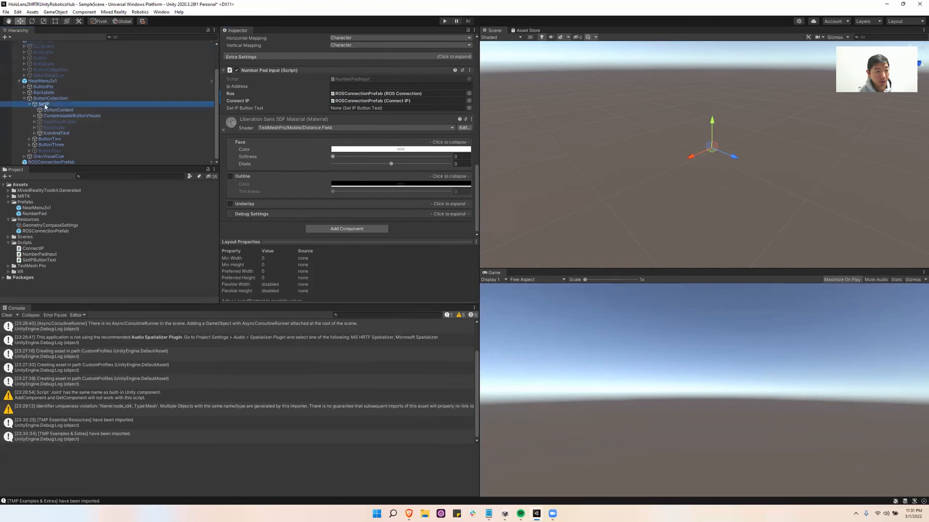
scroll(29, 107, up, 3)
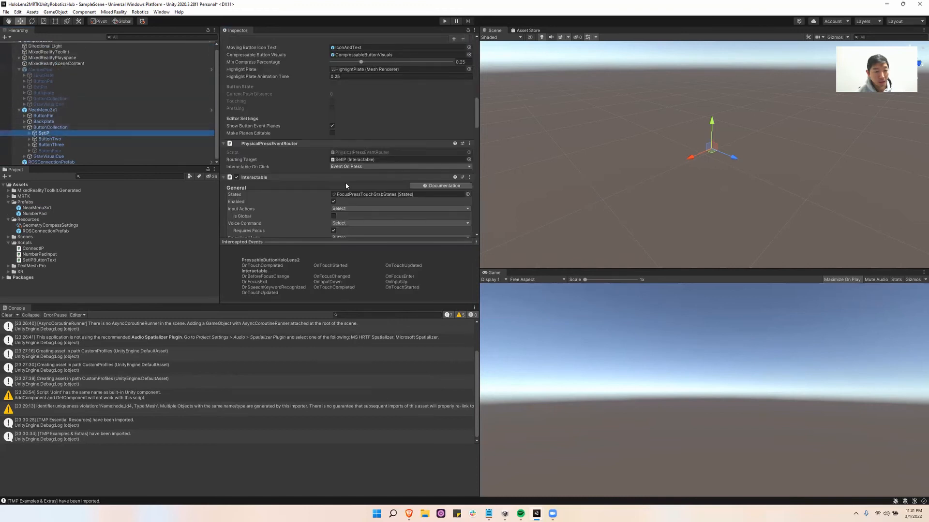
scroll(324, 176, down, 12)
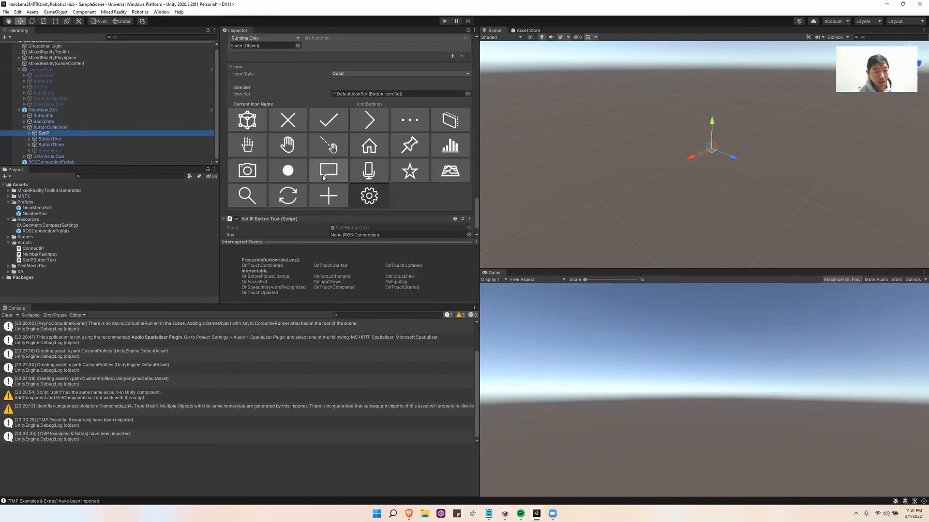
drag(51, 162, 339, 217)
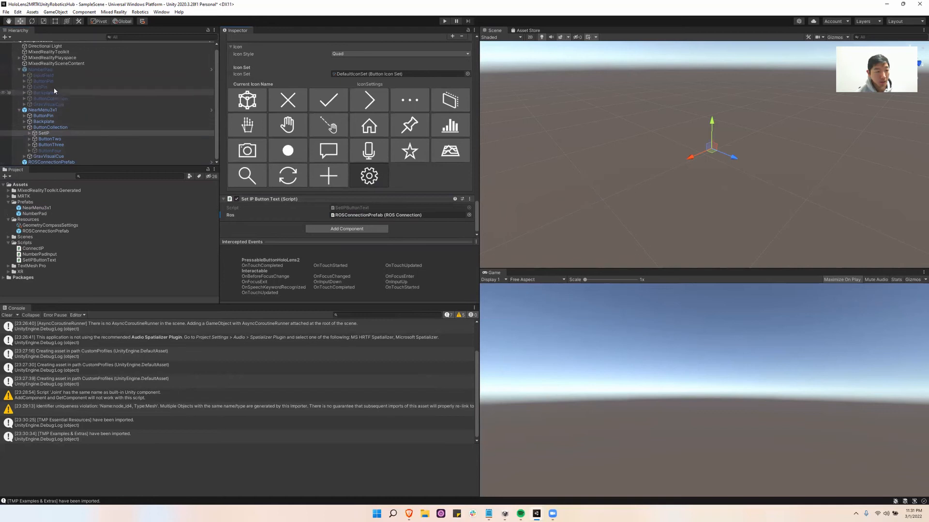
click(50, 75)
drag(44, 133, 368, 107)
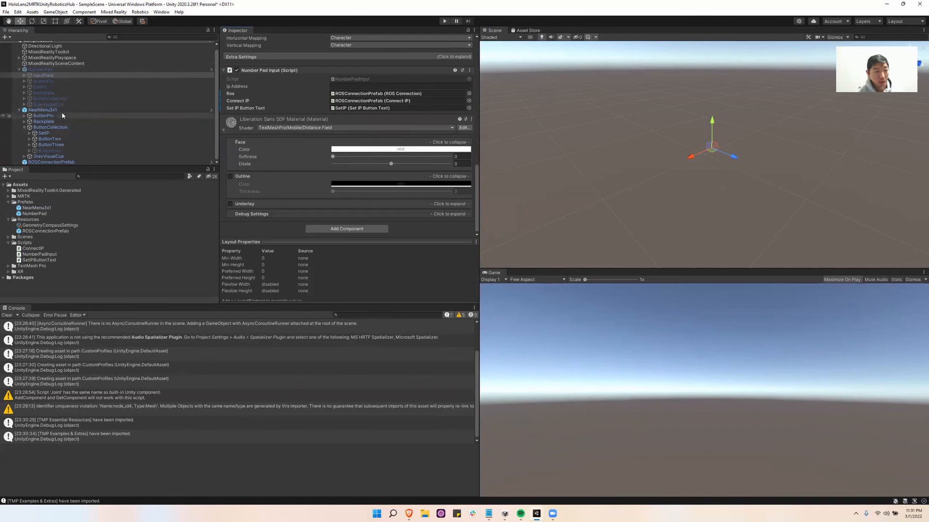
Step: Set the SetIP button's OnClick event to activate NumberPad through GameObject.SetActive with the value enabled, and collapse the NumberPad and NearMenu3x1 hierarchies
click(44, 133)
scroll(325, 142, down, 5)
scroll(326, 142, up, 3)
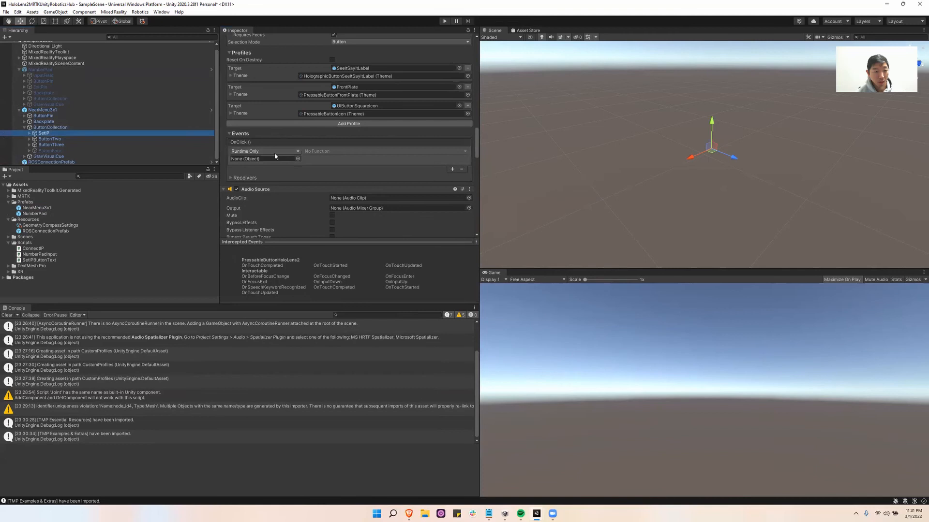
drag(46, 135, 253, 161)
click(335, 151)
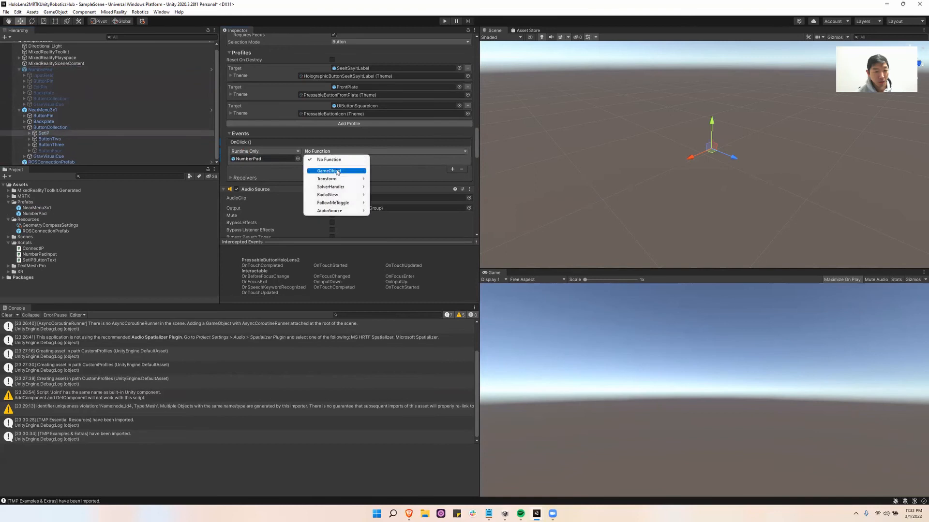
mouse_move(337, 172)
click(411, 227)
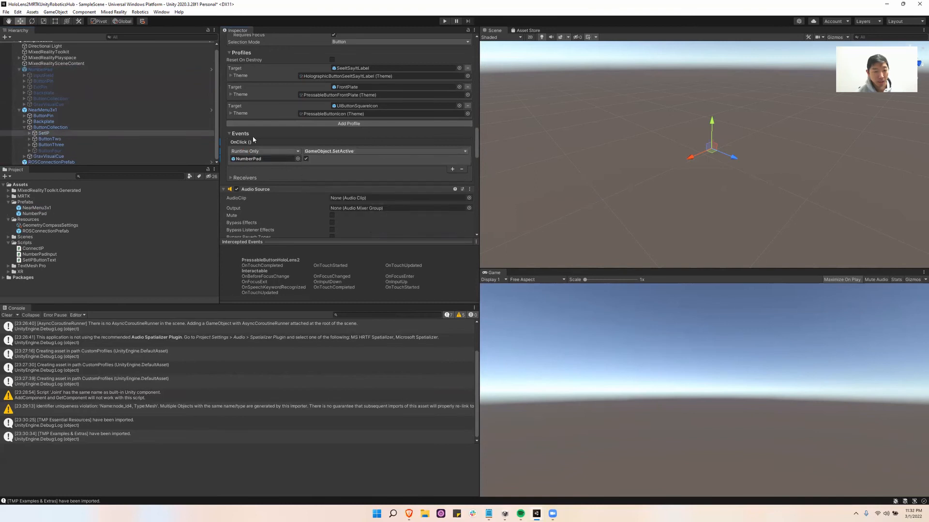
click(19, 70)
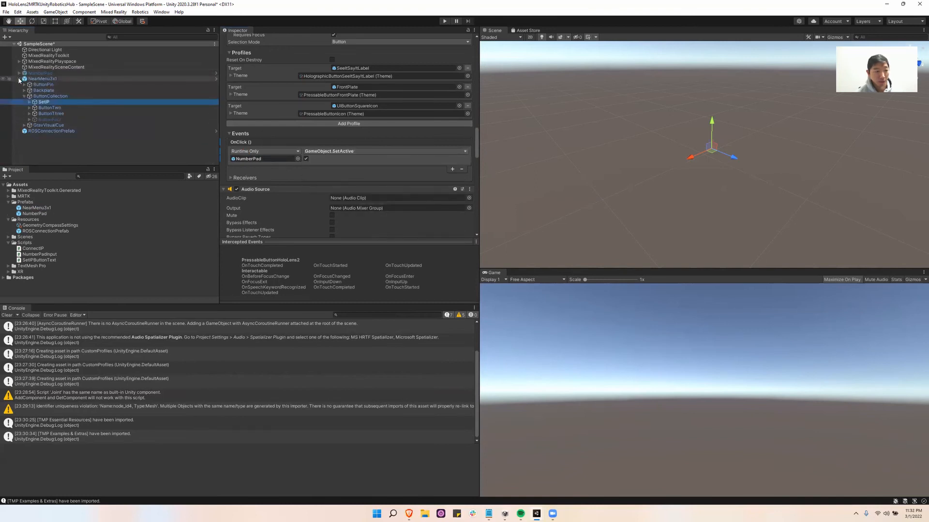
click(19, 78)
Step: Search the computer for vmware and launch VMware Workstation
click(397, 513)
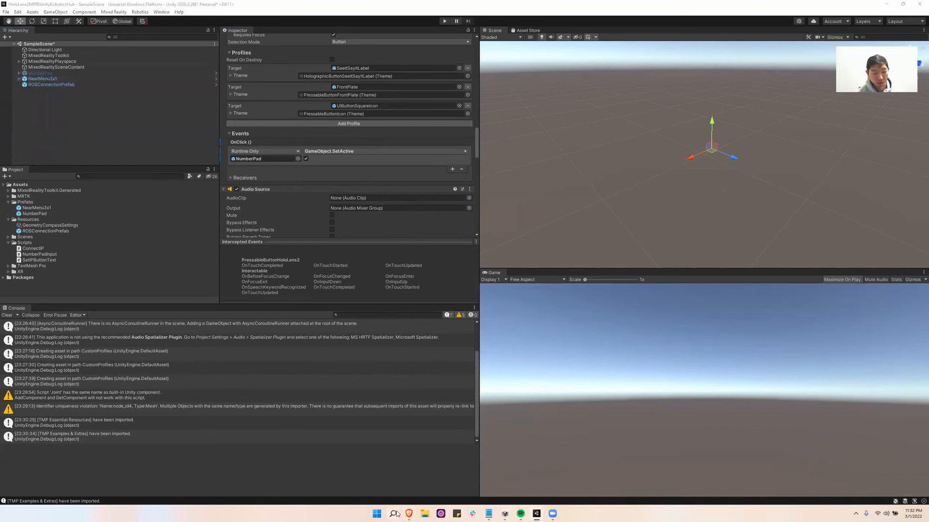
text(vmware)
key(Return)
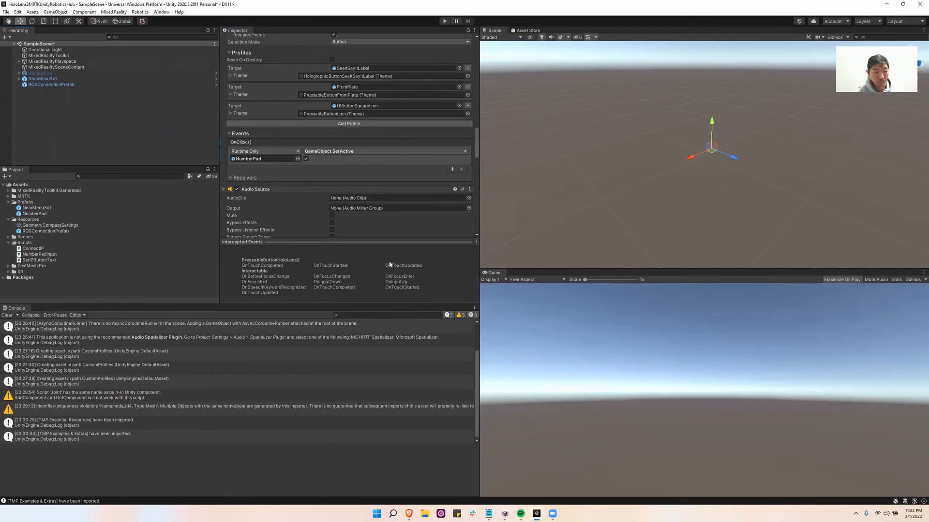
Step: Clear the Console messages, run the scene in Play mode and bring the near menu into close view
click(73, 436)
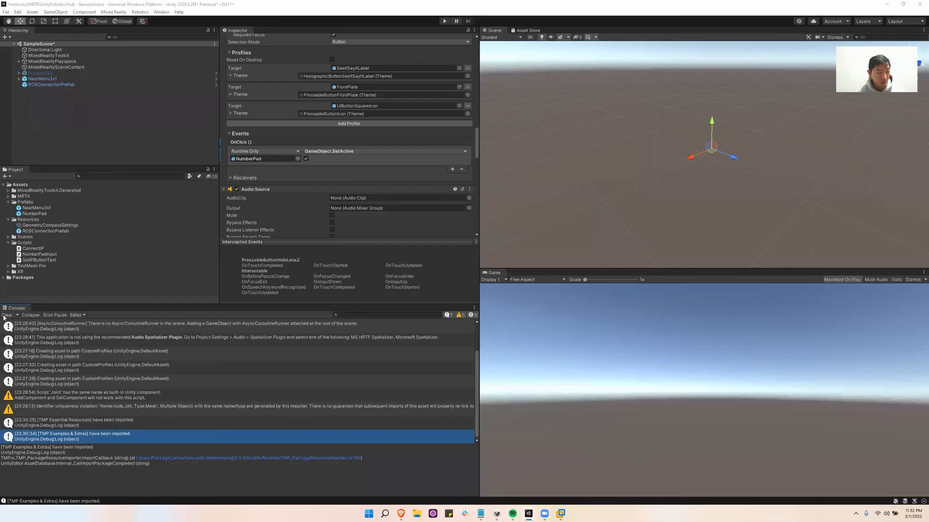
click(6, 315)
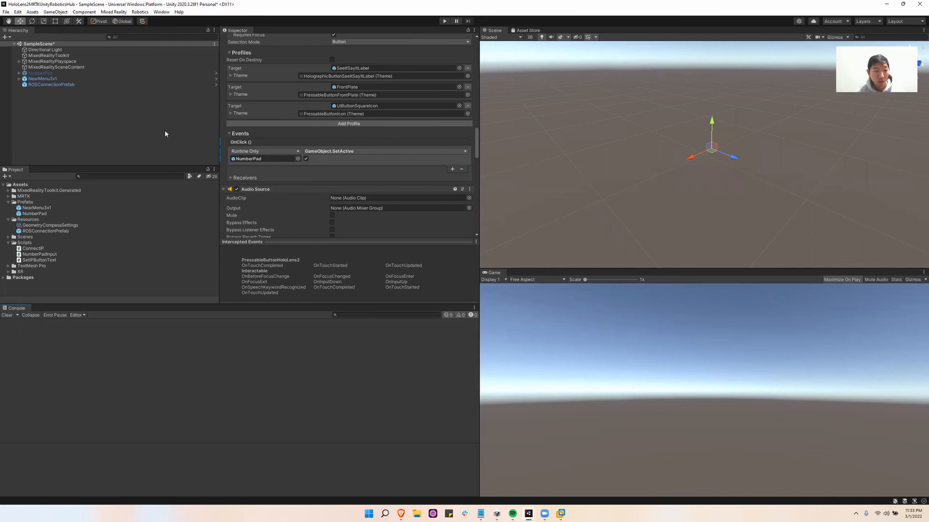
scroll(239, 113, up, 15)
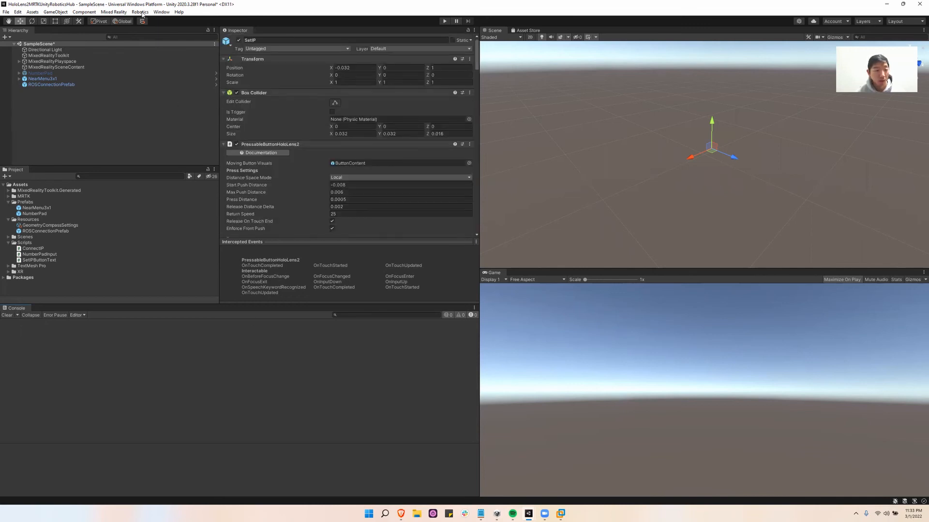
click(127, 98)
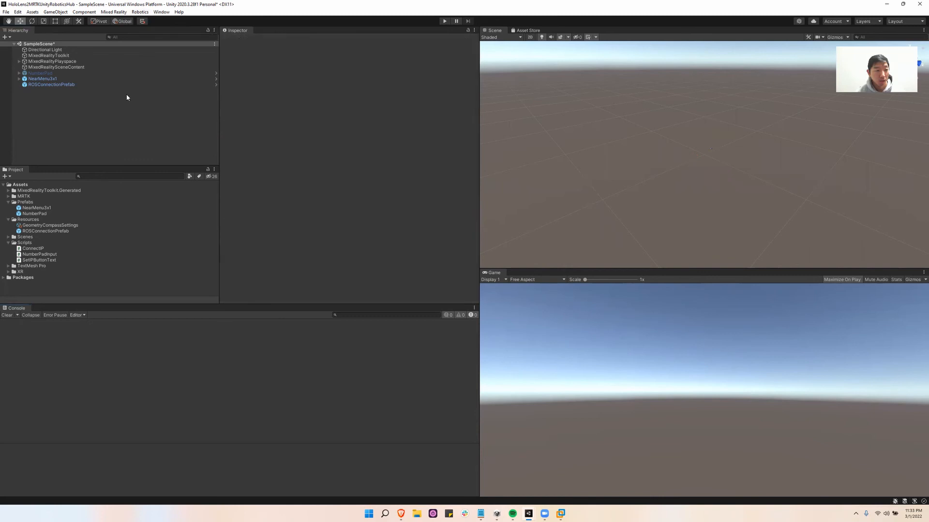
click(443, 21)
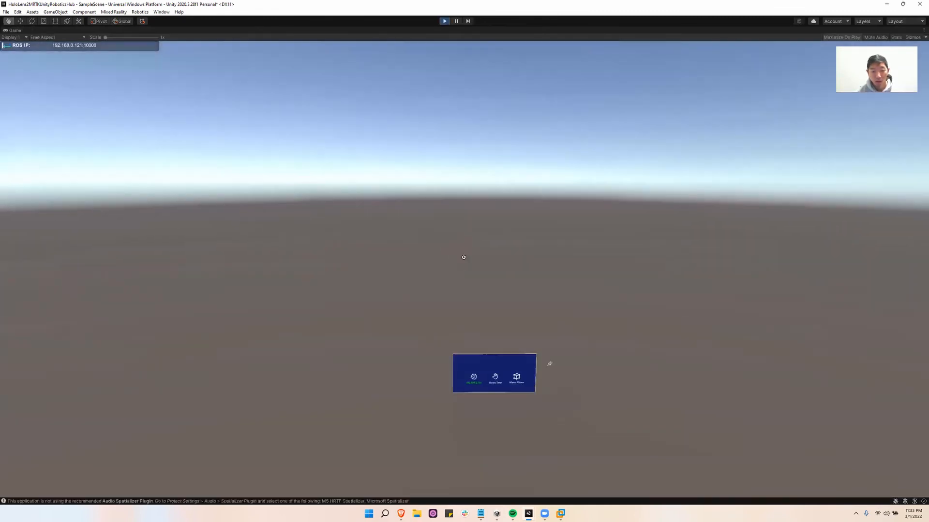
right_drag(463, 257, 464, 293)
key(w)
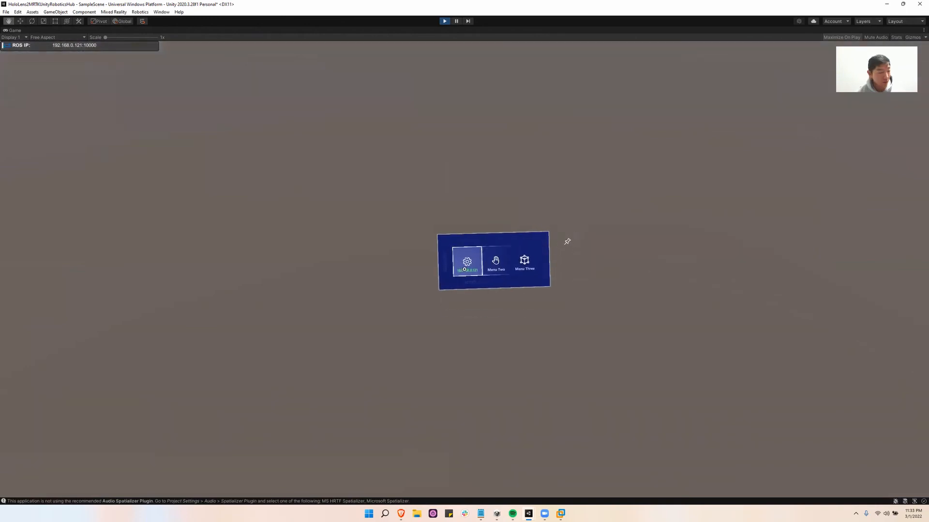
Step: Check the ROS endpoint terminal in the VMware Ubuntu machine for the Unity connection, then return to Unity and stop Play mode
key(alt+Tab)
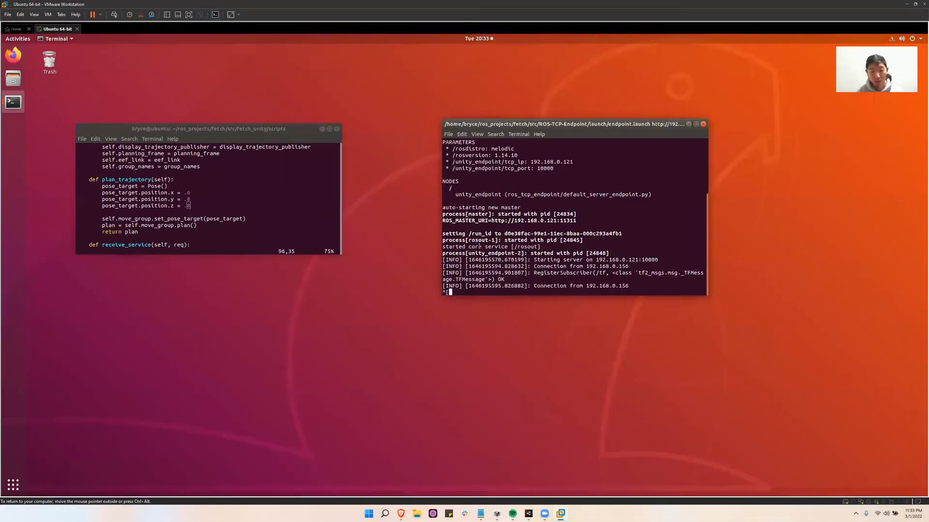
click(323, 130)
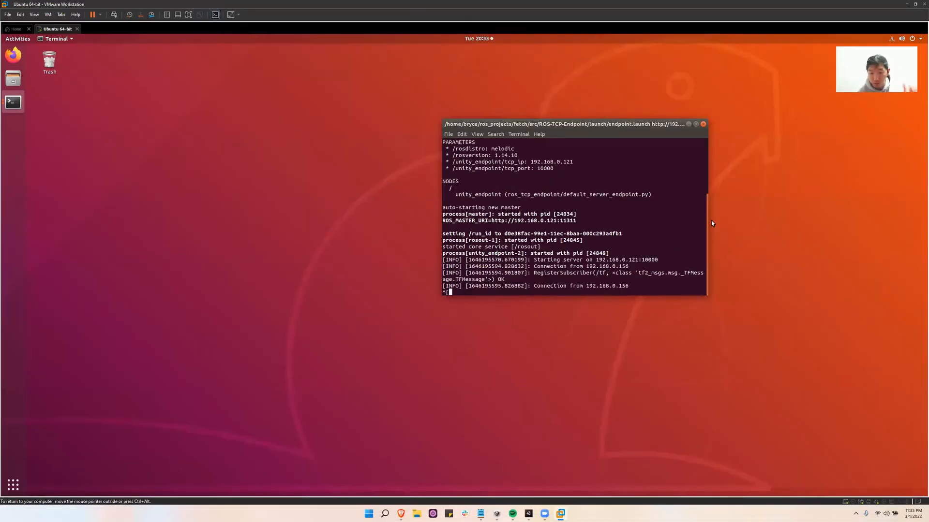
click(908, 5)
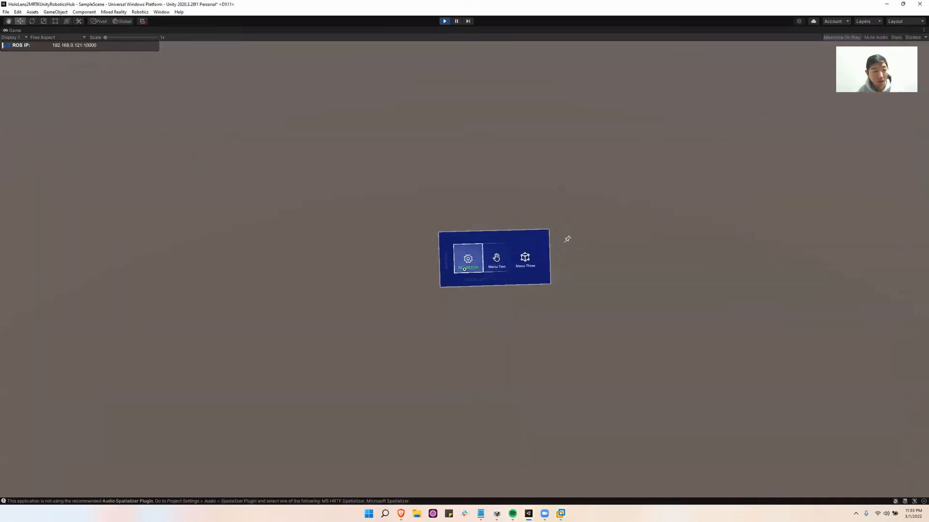
click(444, 22)
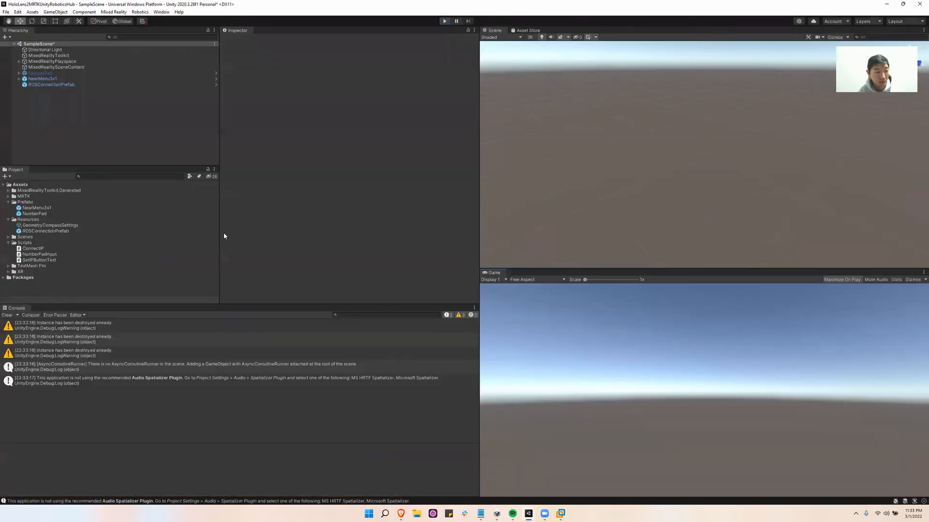
Step: Add the open SampleScene to the build, with HoloLens as target device and 10.0.18362.0 as minimum platform version
click(9, 203)
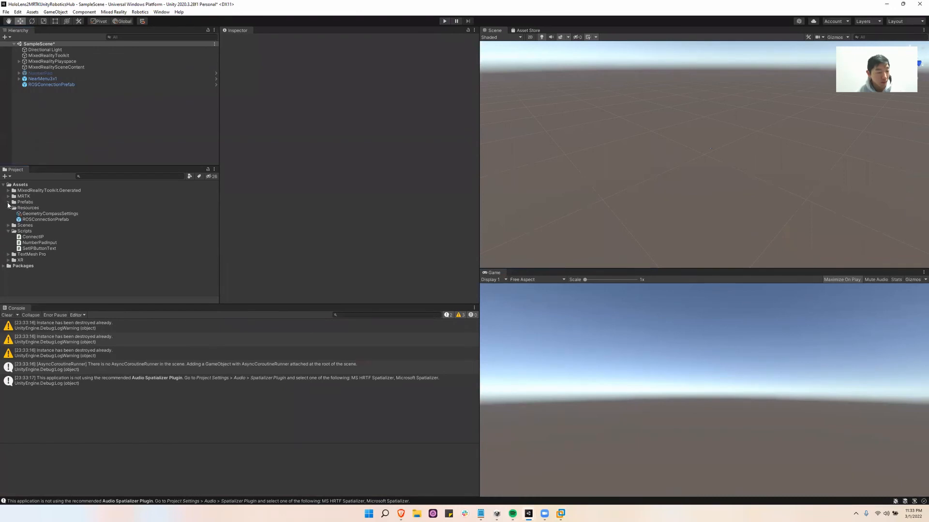
click(6, 12)
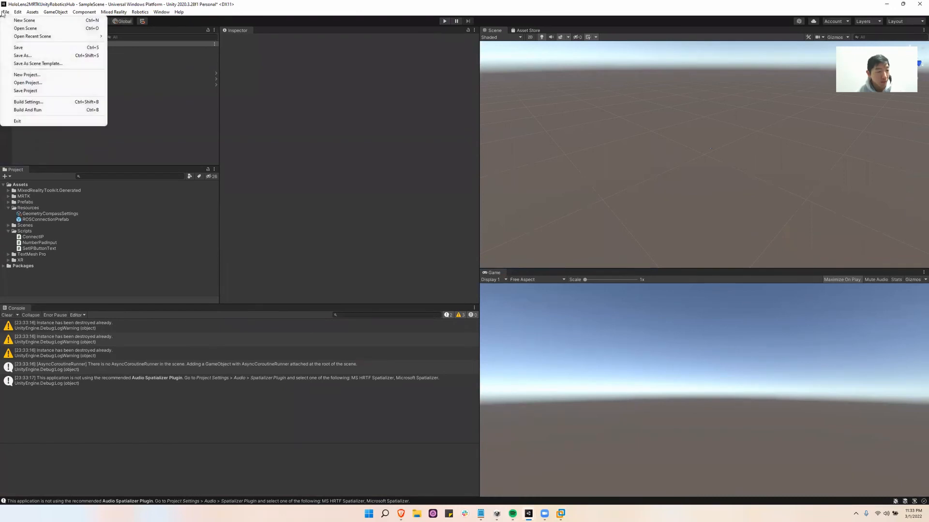
click(26, 102)
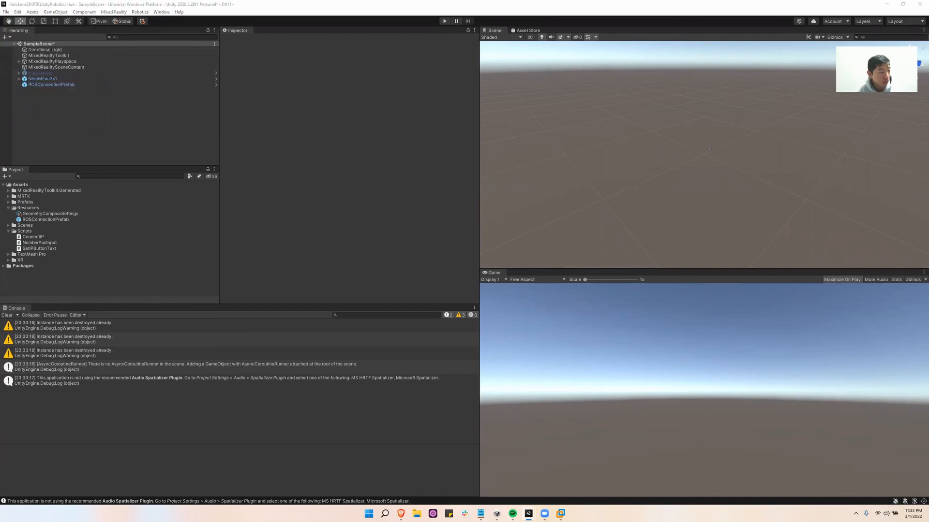
click(487, 155)
click(473, 189)
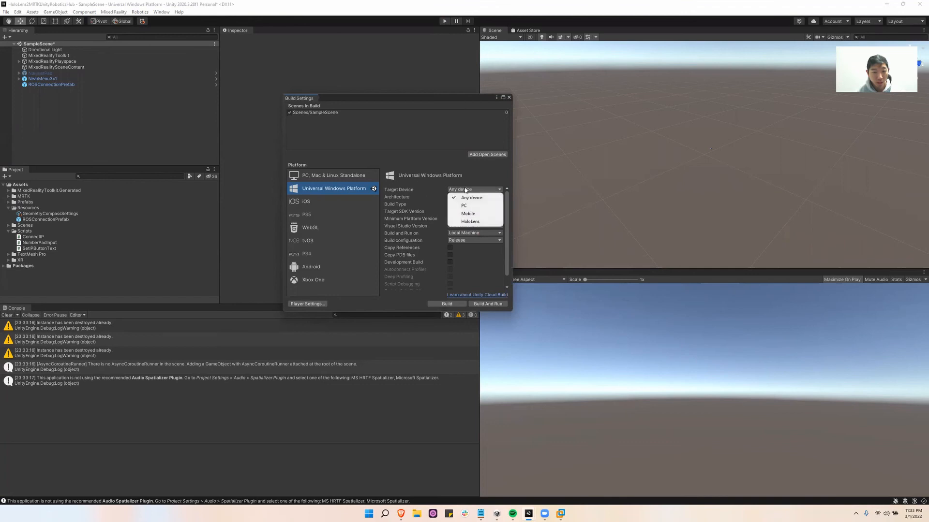
click(474, 222)
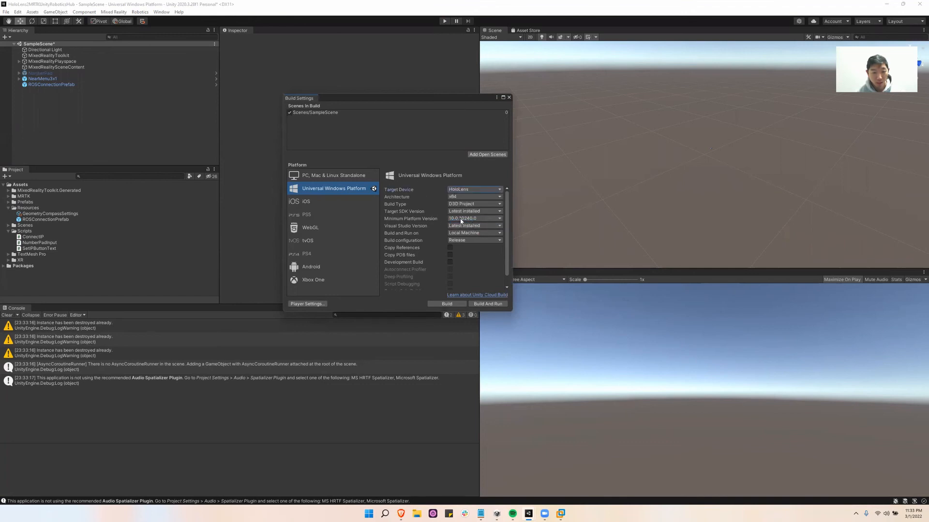
click(452, 219)
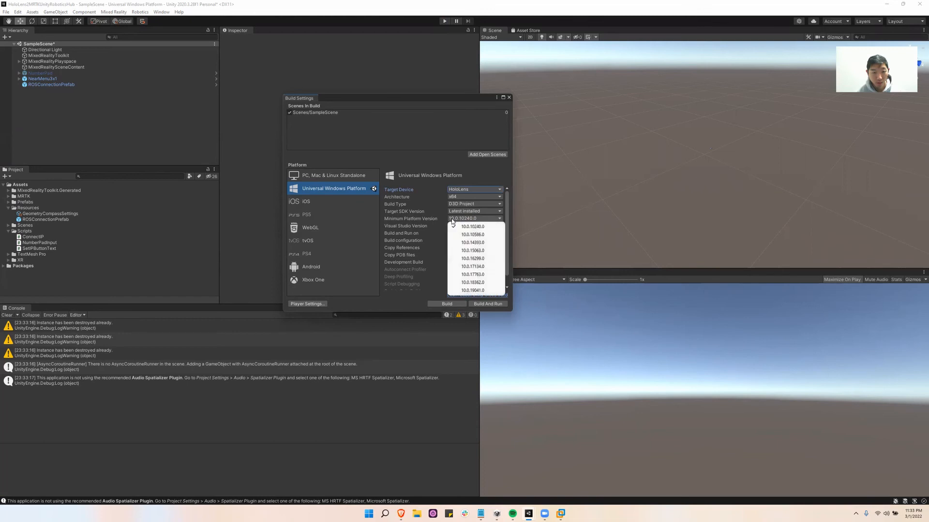
click(486, 283)
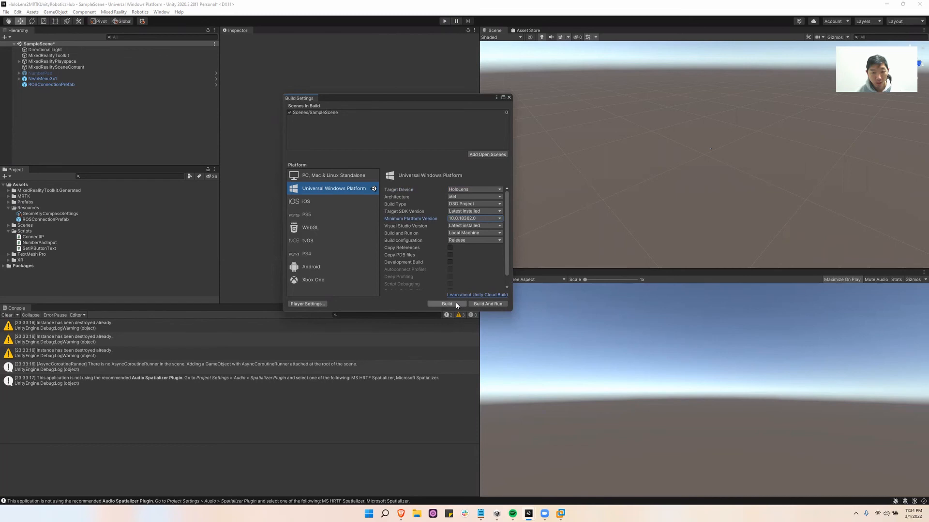
click(466, 198)
click(468, 228)
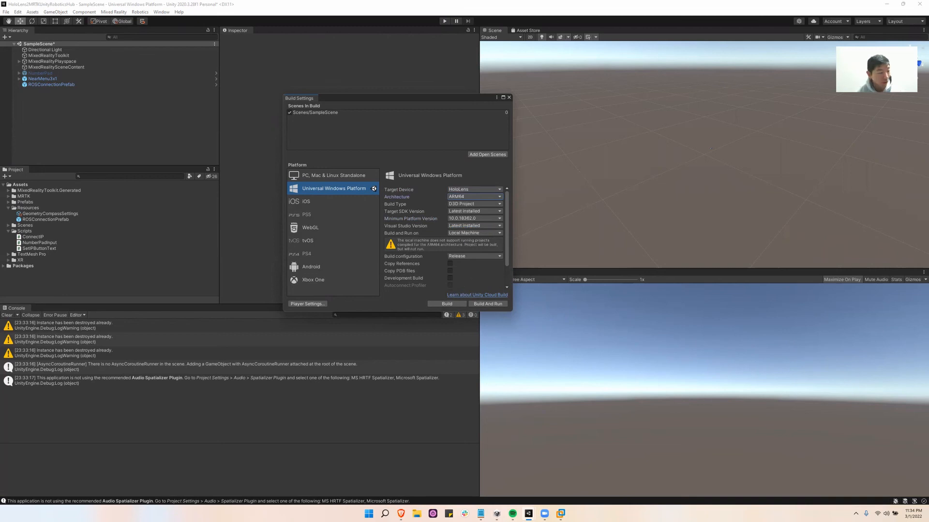
click(464, 198)
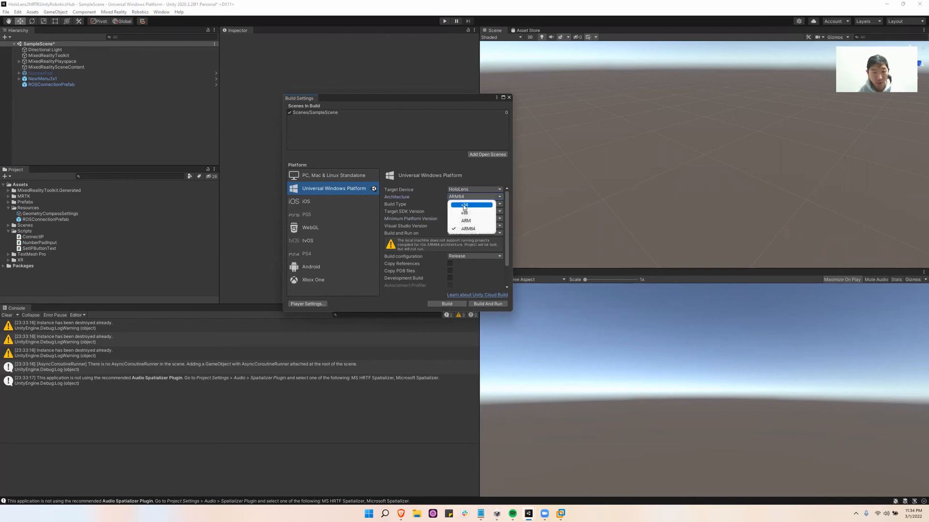
click(463, 207)
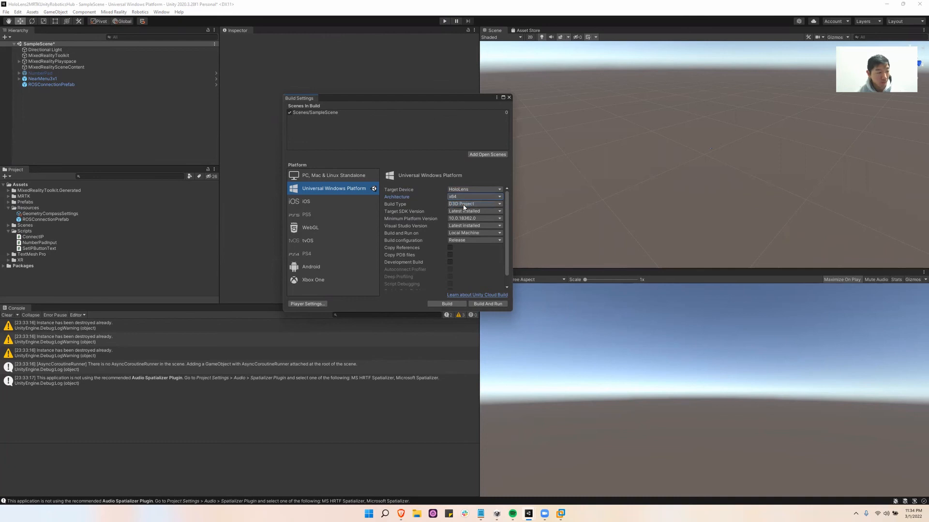
Step: Start the Universal Windows Platform build and create a Builds folder inside the project folder
click(446, 304)
right_click(131, 175)
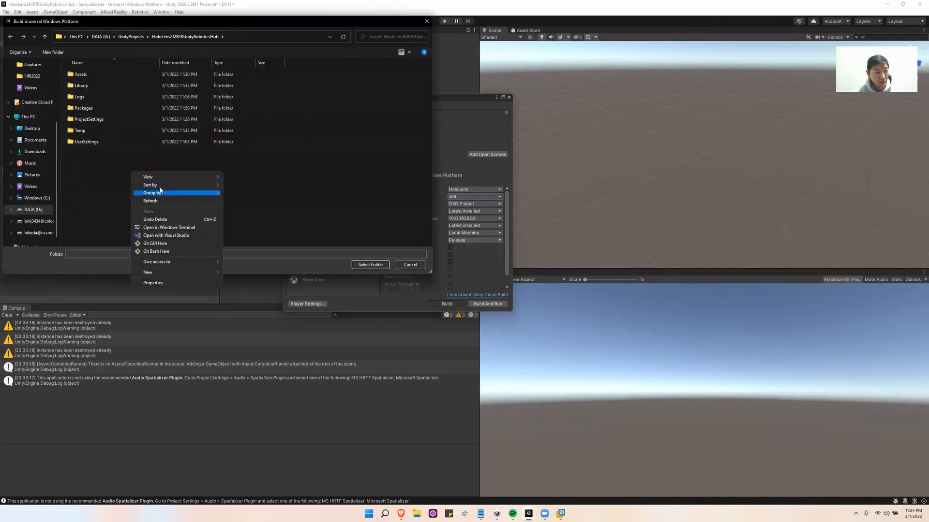
mouse_move(175, 273)
click(240, 273)
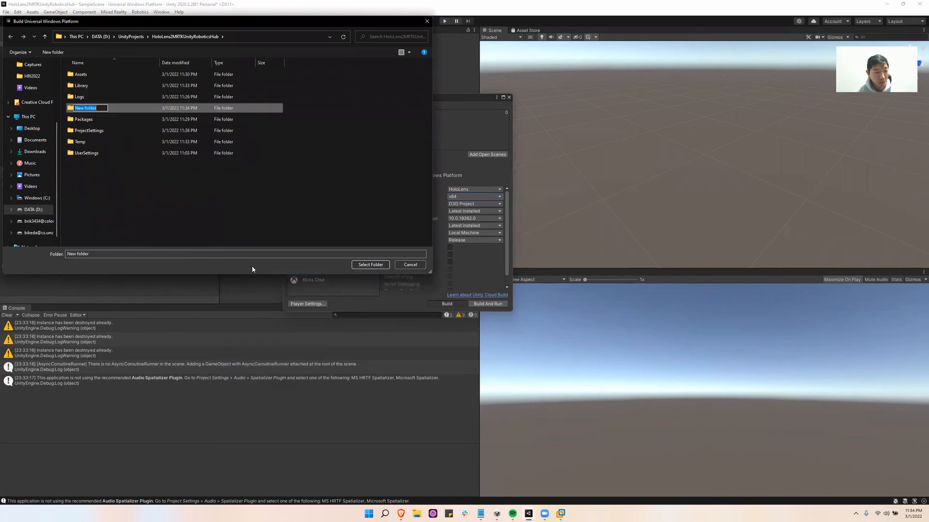
text(Builds)
key(Return)
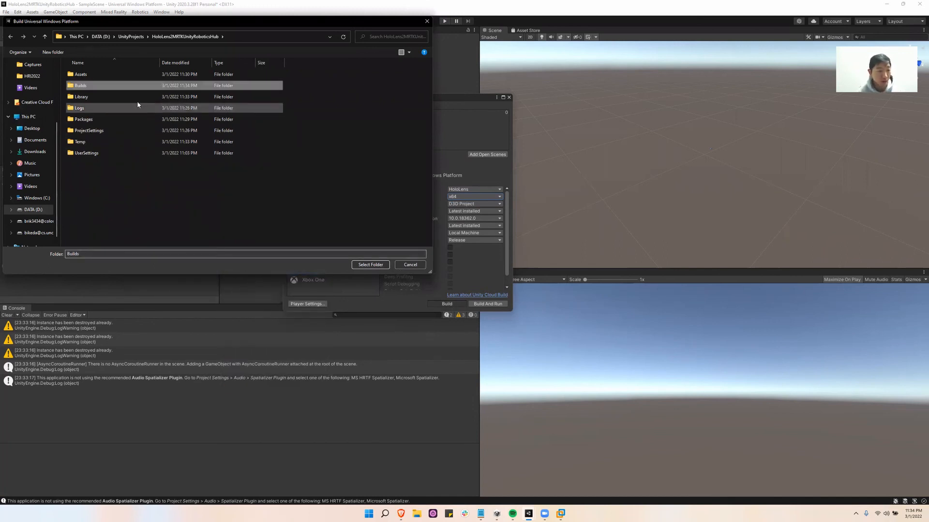
Step: Create a TutorialBuild folder inside Builds and build the project into it
double_click(108, 87)
right_click(127, 108)
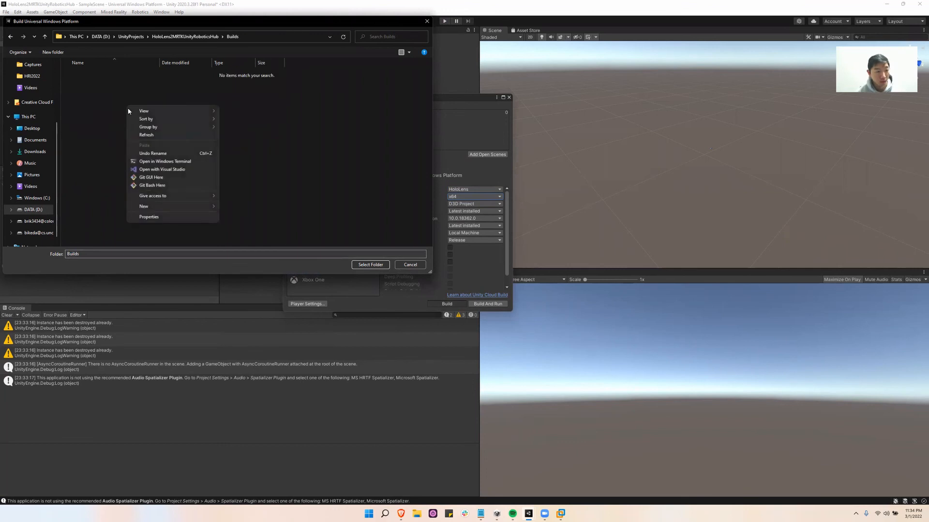
mouse_move(147, 207)
click(228, 205)
text(T)
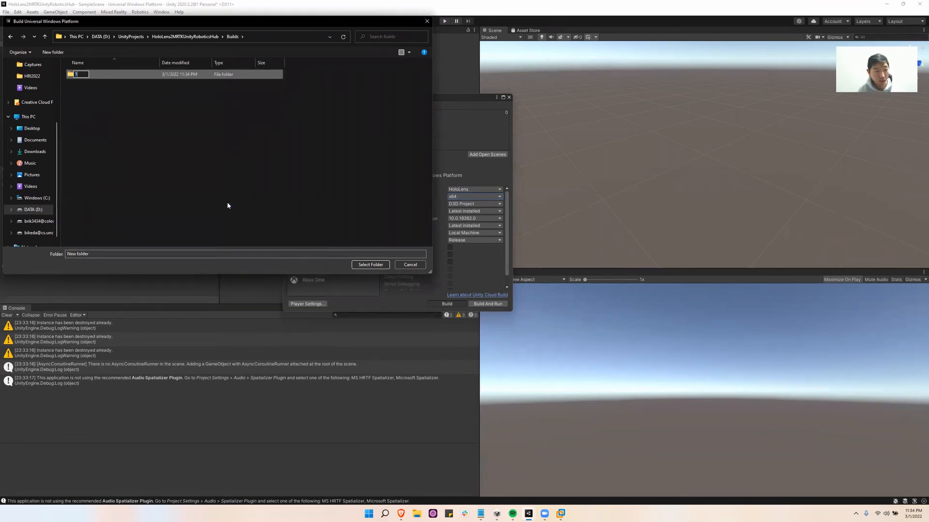
text(utorialBuild)
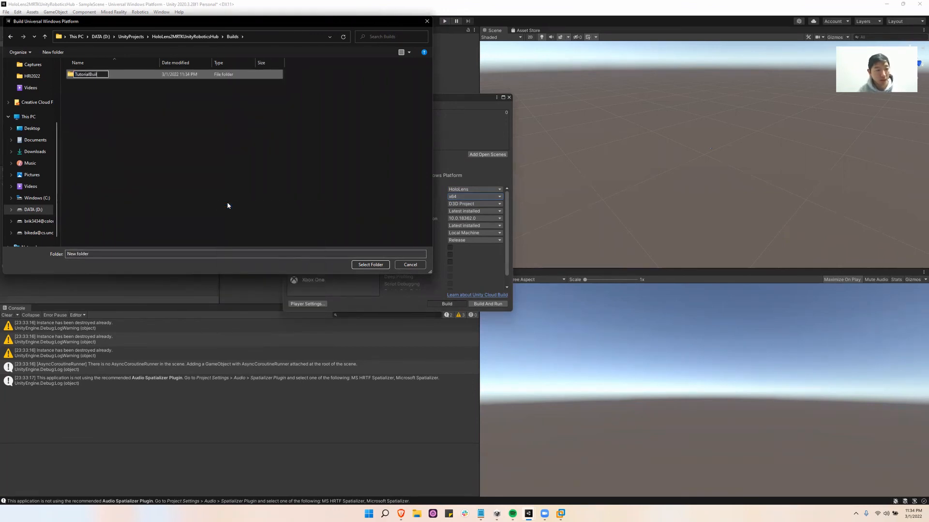
key(Return)
click(370, 265)
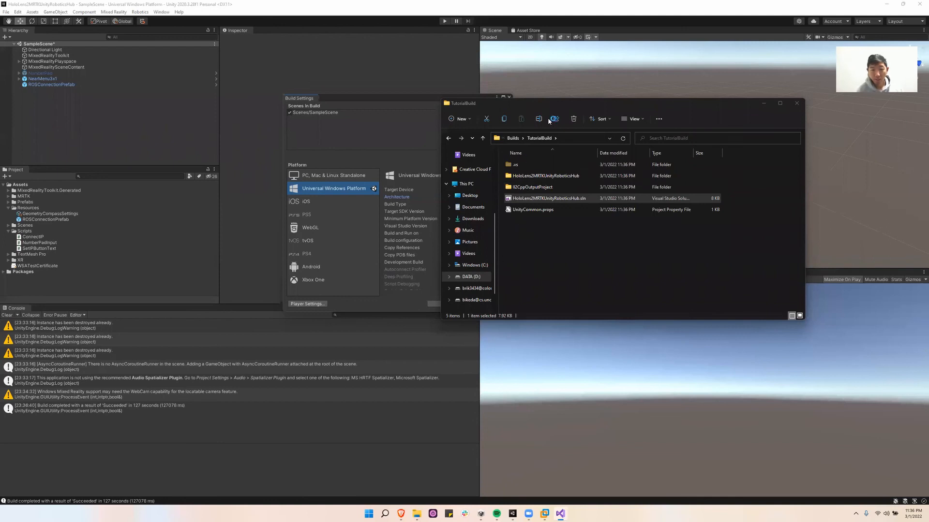
Step: Open HoloLens2MRTKUnityRoboticsHub.sln from the TutorialBuild folder in Visual Studio
drag(588, 108, 488, 98)
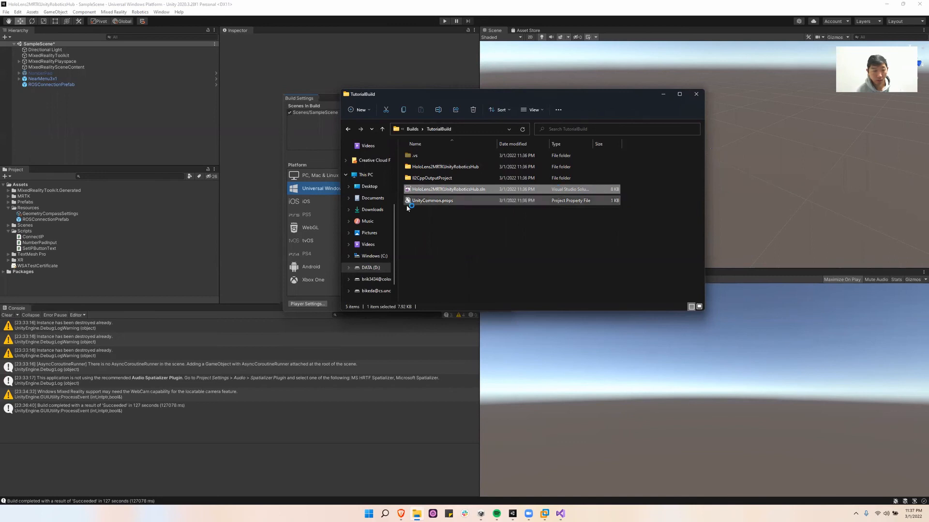
double_click(445, 190)
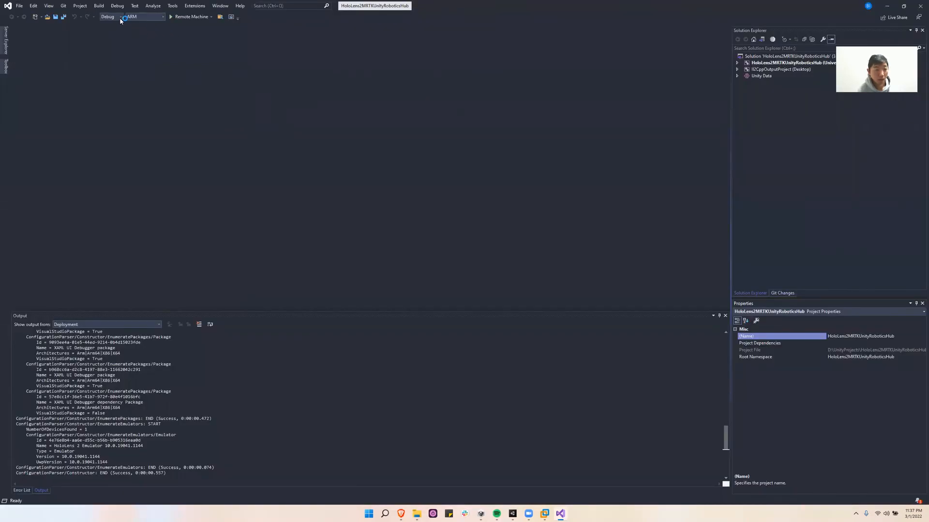
Step: Set the solution's build configuration to Release and its target platform to ARM64
click(120, 17)
click(110, 45)
click(145, 16)
click(135, 31)
Step: Set the machine name in the project's debugging properties to 192.168.0.238 and start building and deploying to the remote machine
click(80, 6)
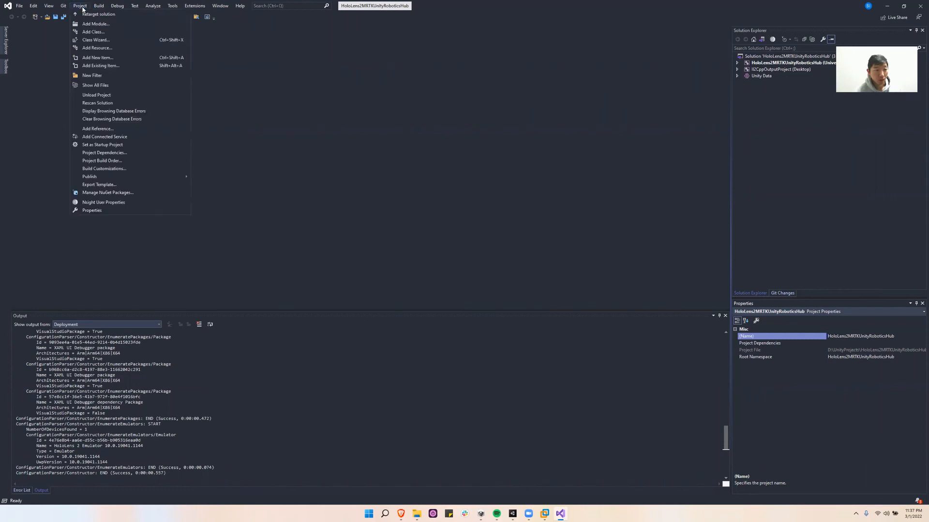
click(103, 207)
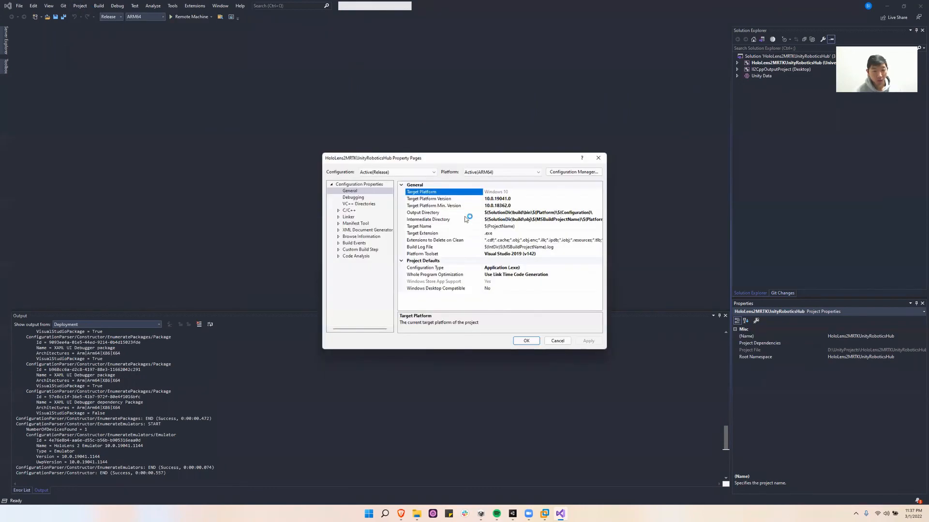
click(357, 198)
click(507, 229)
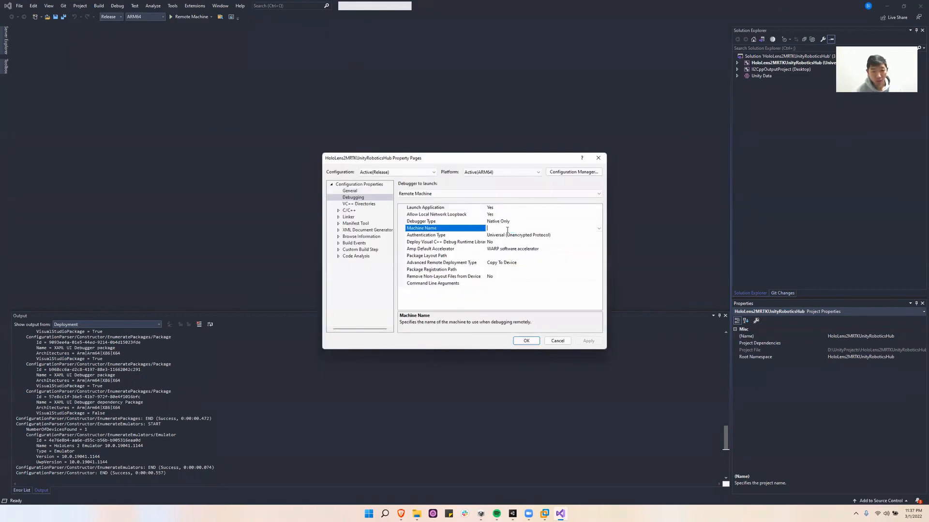
click(345, 197)
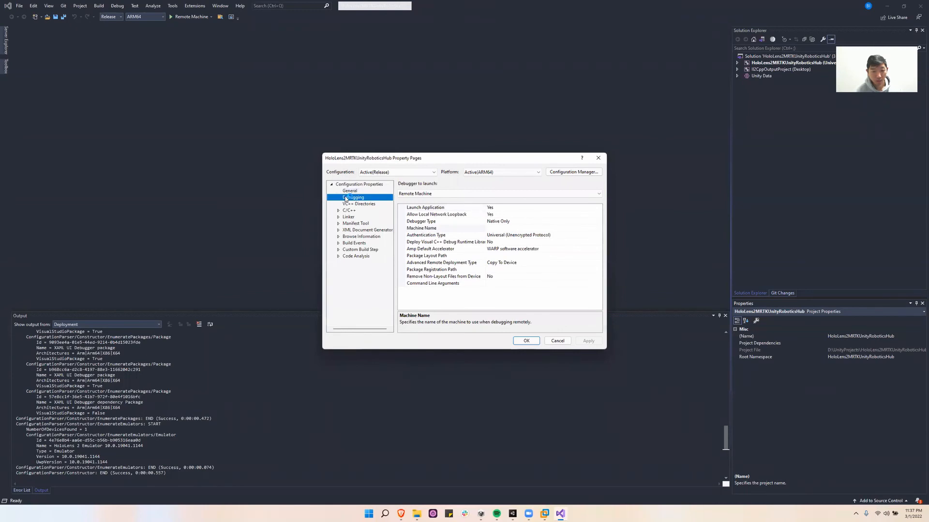
click(497, 228)
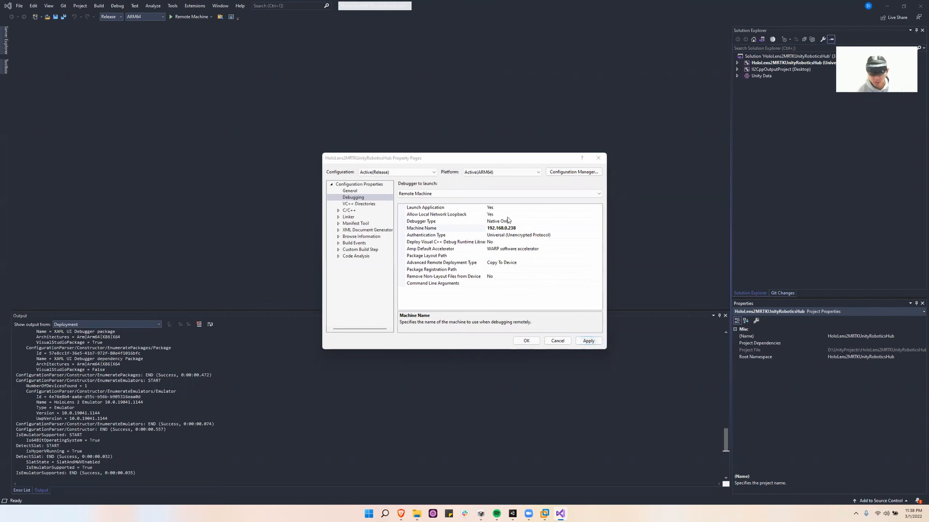
click(599, 341)
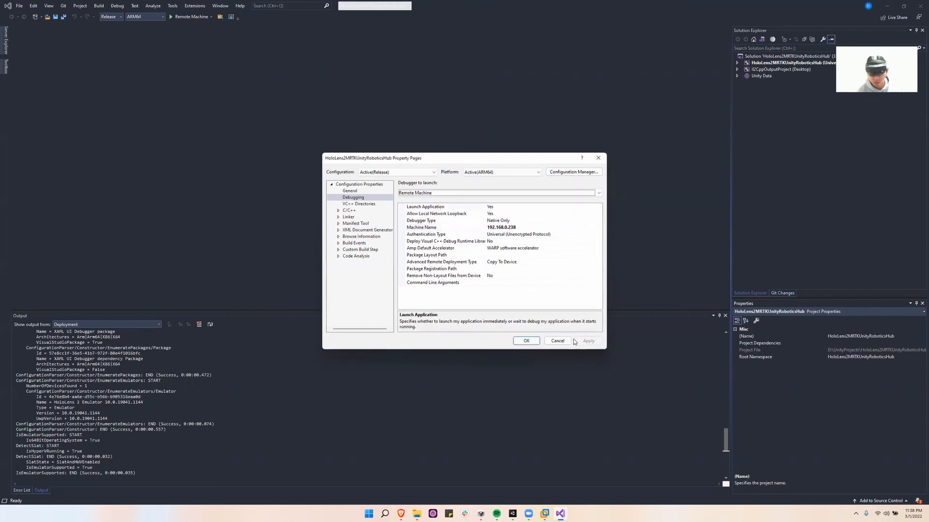
click(525, 340)
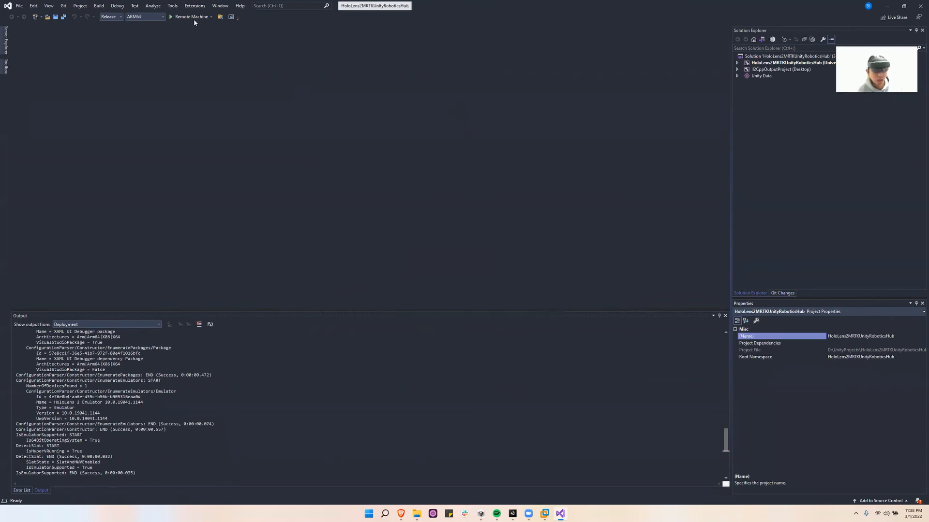
click(178, 18)
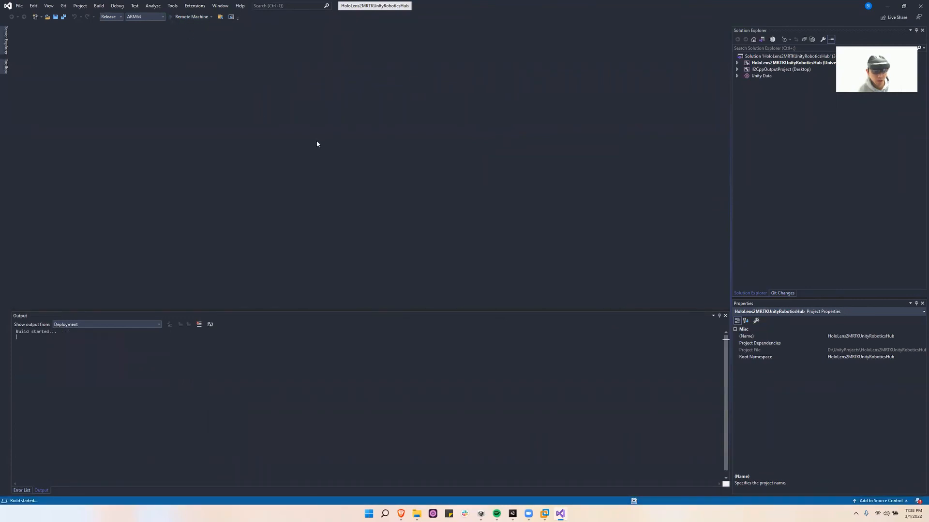